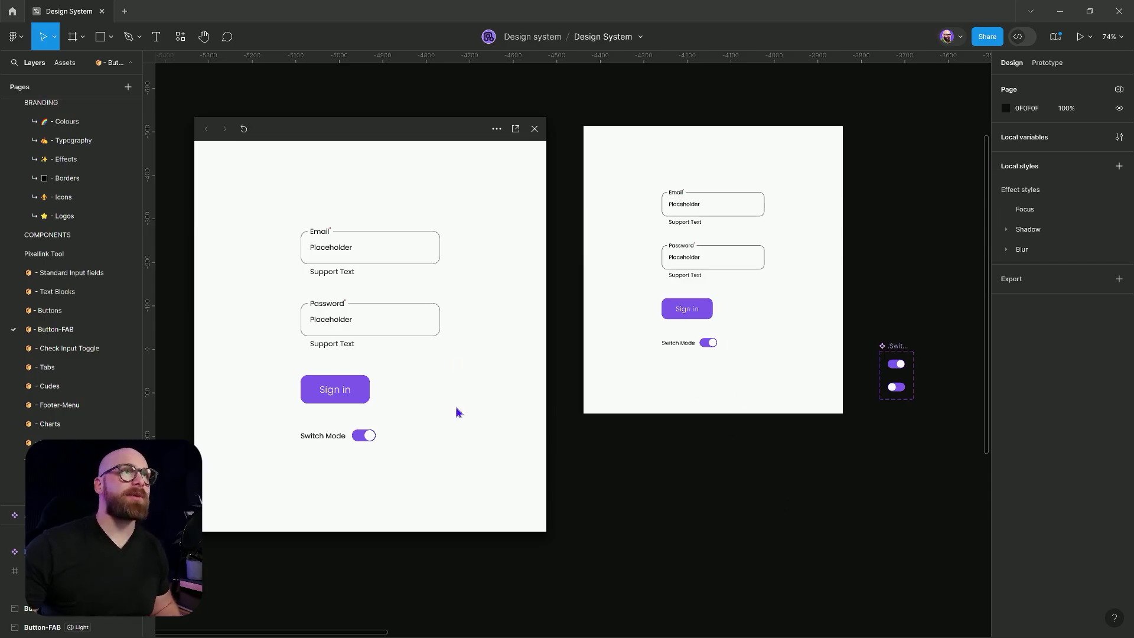
- Test the preview's Switch Mode toggle, flipping between dark and light modes
left_click(328, 172)
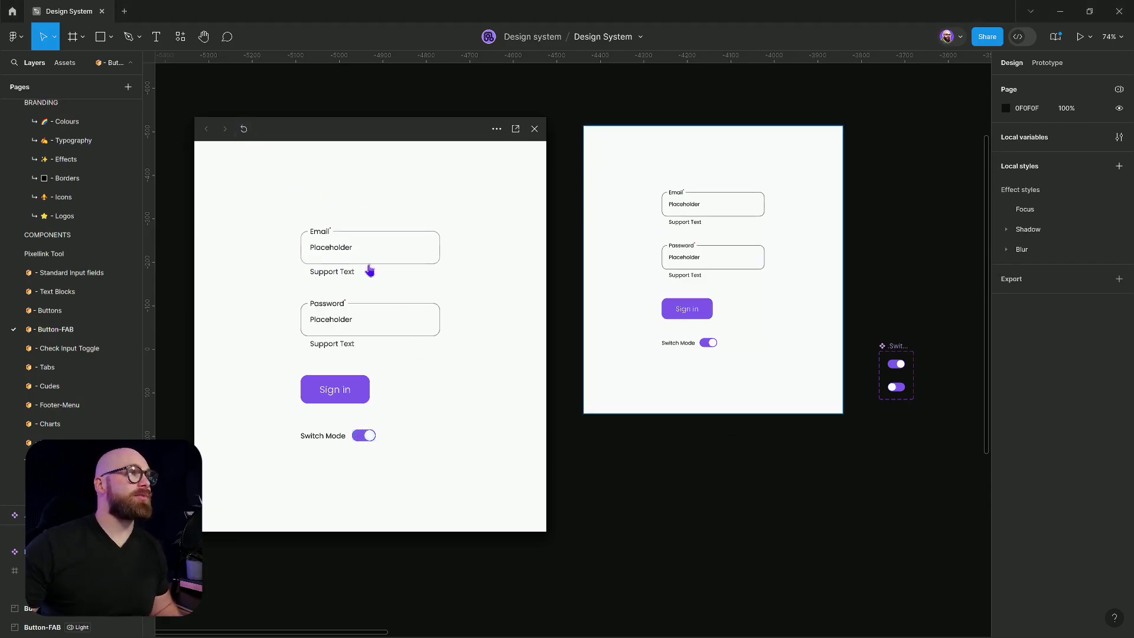
left_click(364, 437)
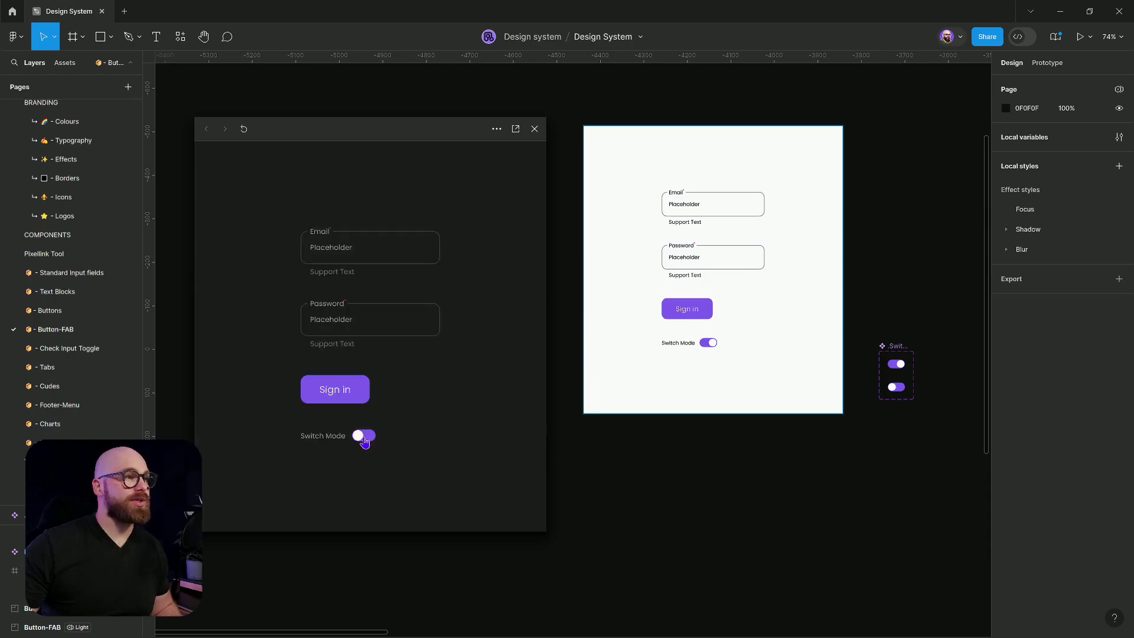
left_click(363, 437)
left_click(364, 437)
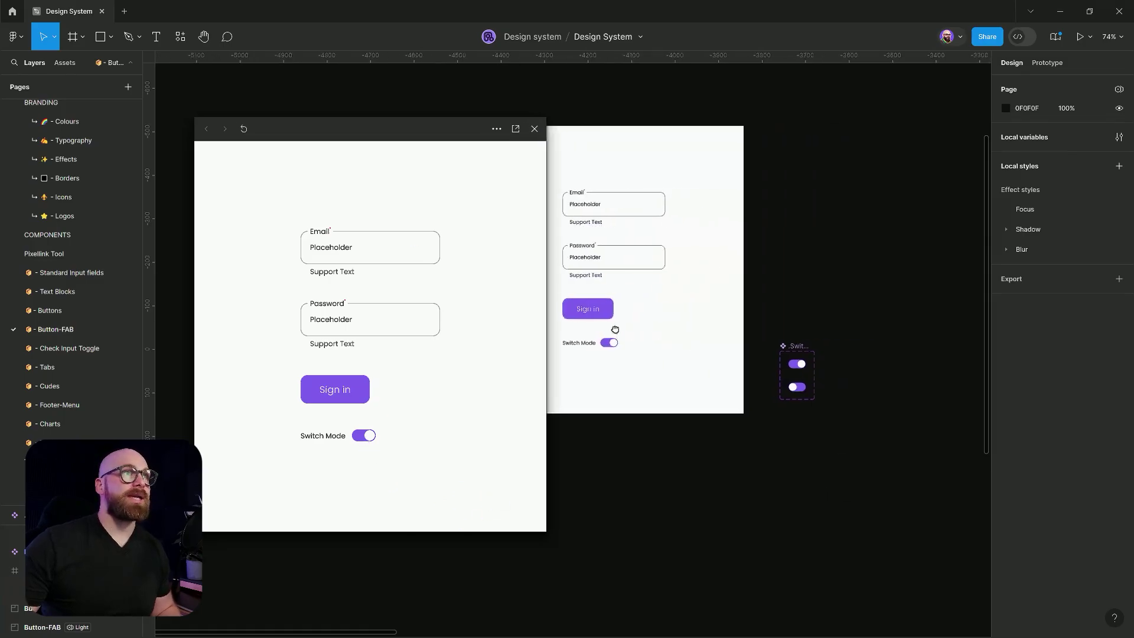
- Inspect the two Switch-M variants and the sign-in frame's Email field
scroll(802, 359, "up", 5)
left_click(791, 359)
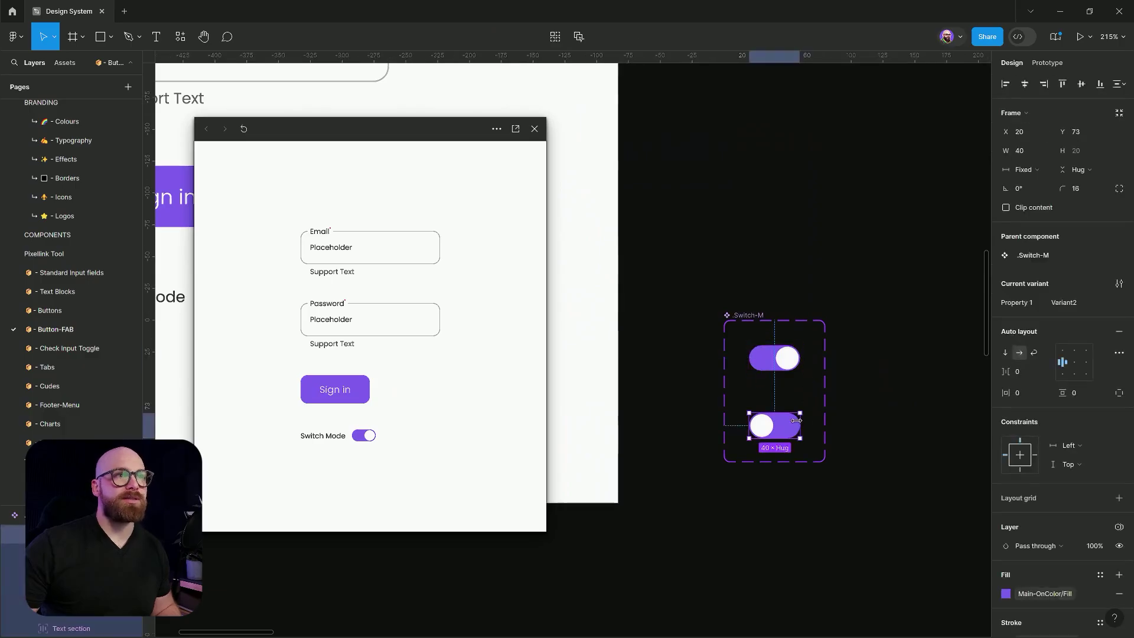
left_click(791, 429)
scroll(723, 248, "down", 5)
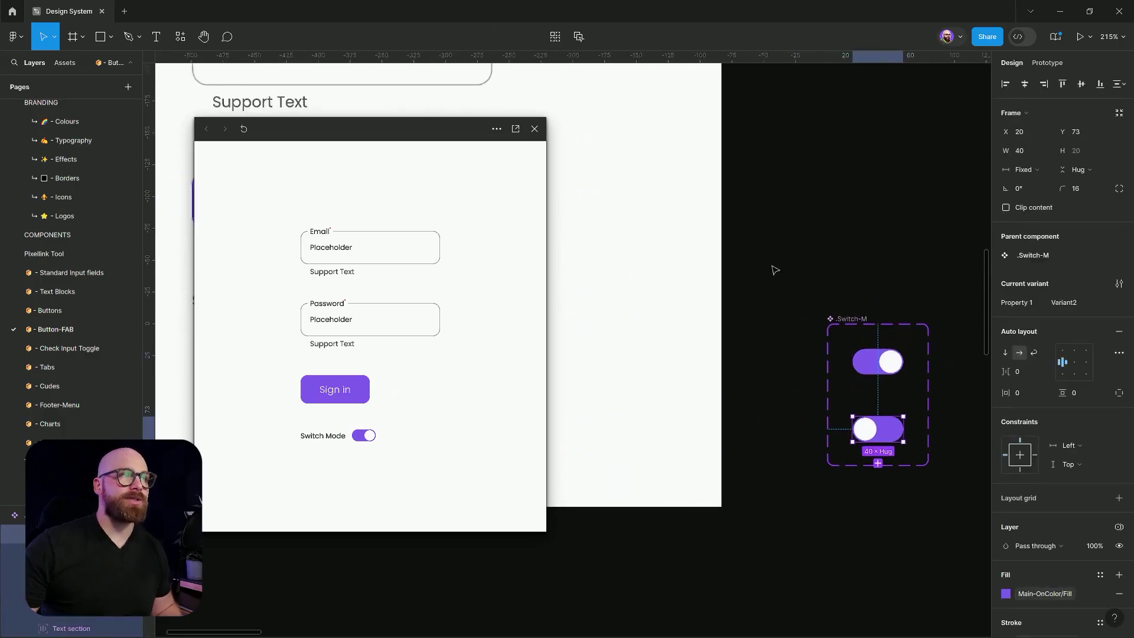
scroll(761, 337, "left", 4)
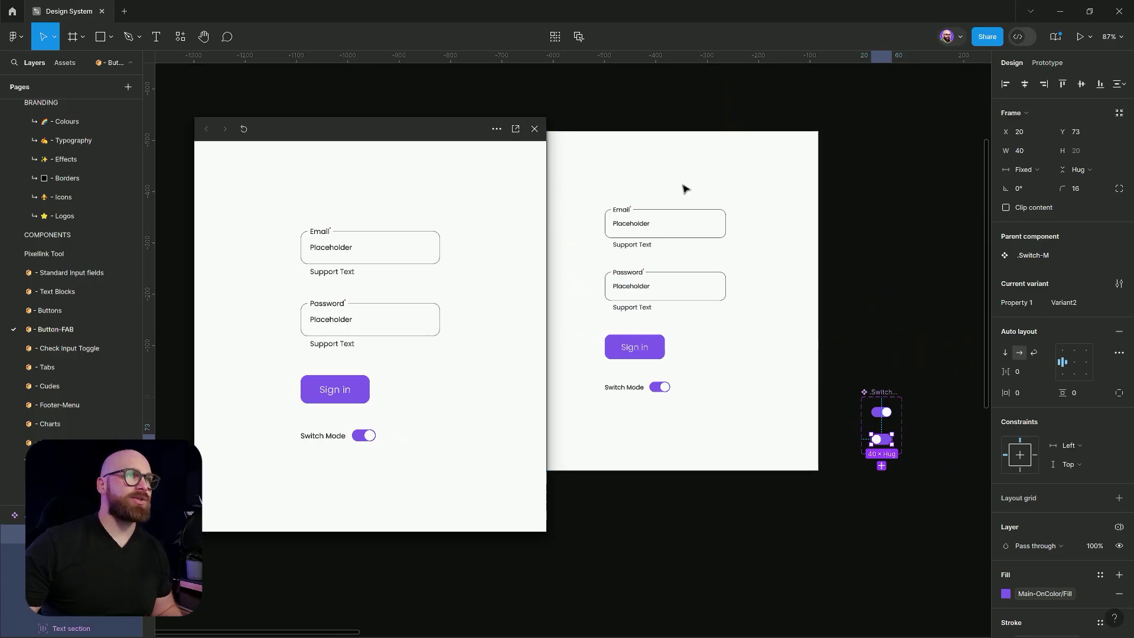
double_click(668, 228)
left_click(800, 230)
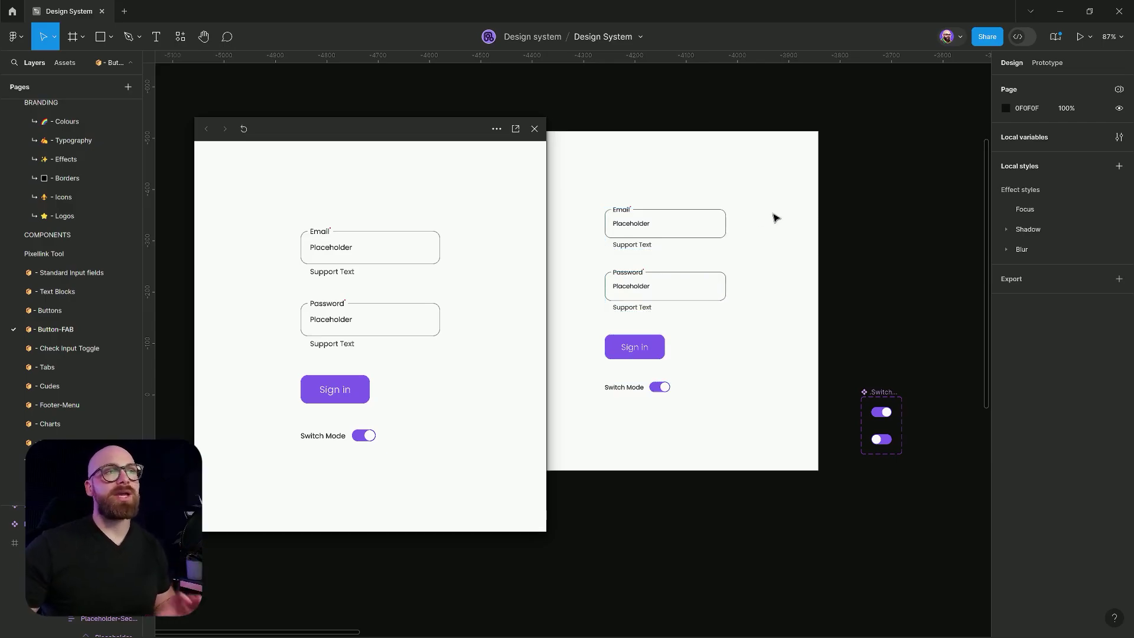
- Close the prototype preview window and select the sign-in frame
left_click_drag(769, 188, 813, 185)
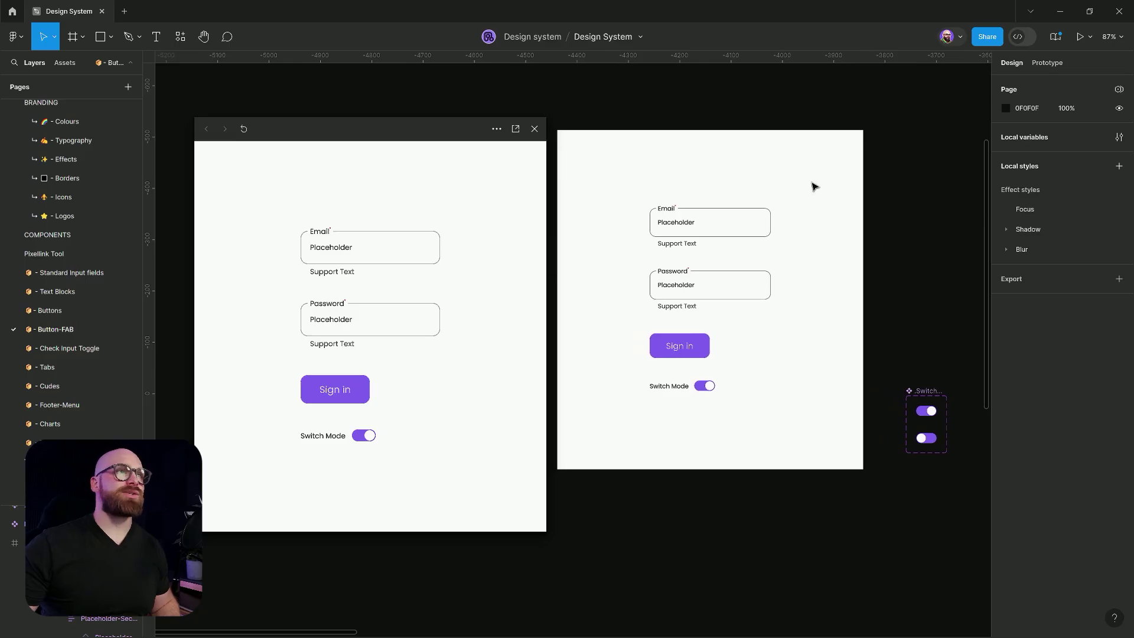
left_click(534, 129)
left_click(572, 145)
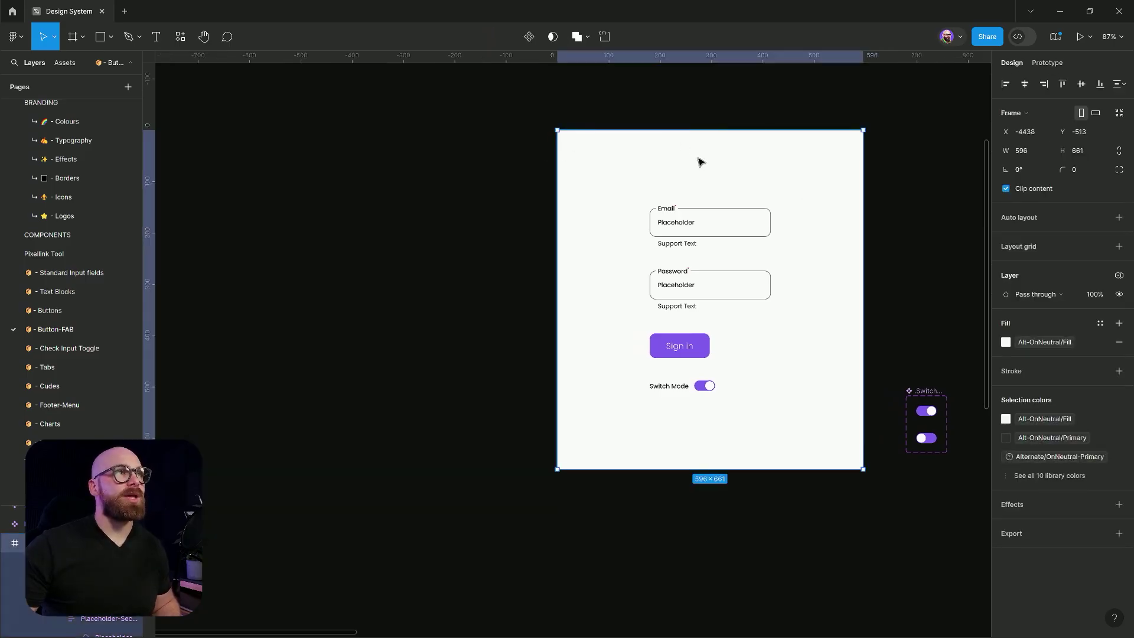
left_click_drag(950, 366, 868, 384)
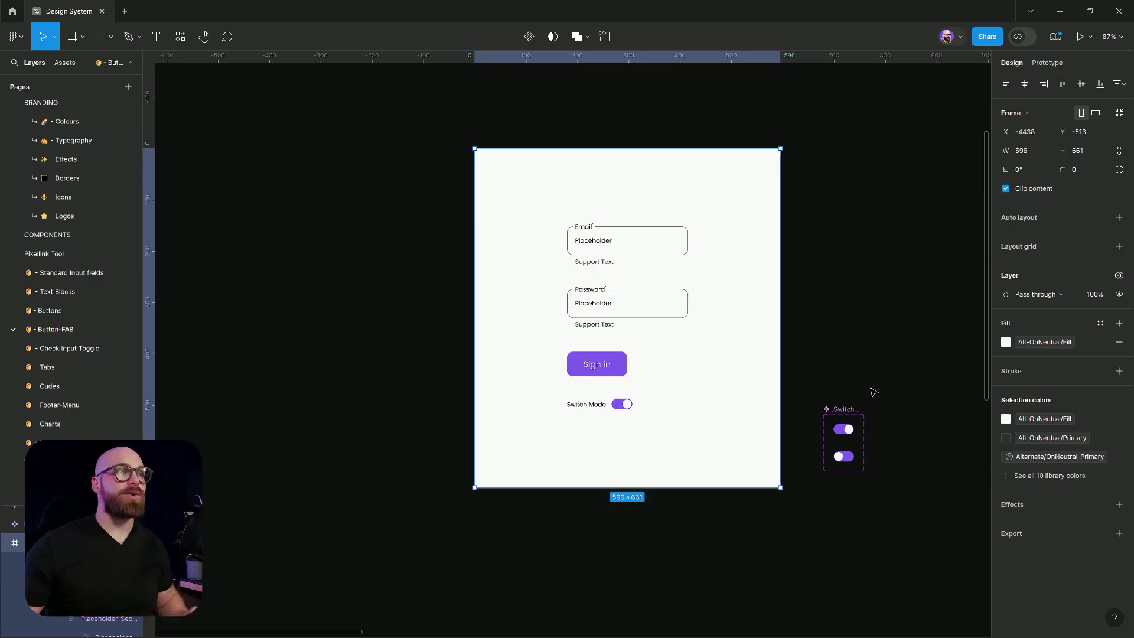
scroll(720, 493, "up", 3)
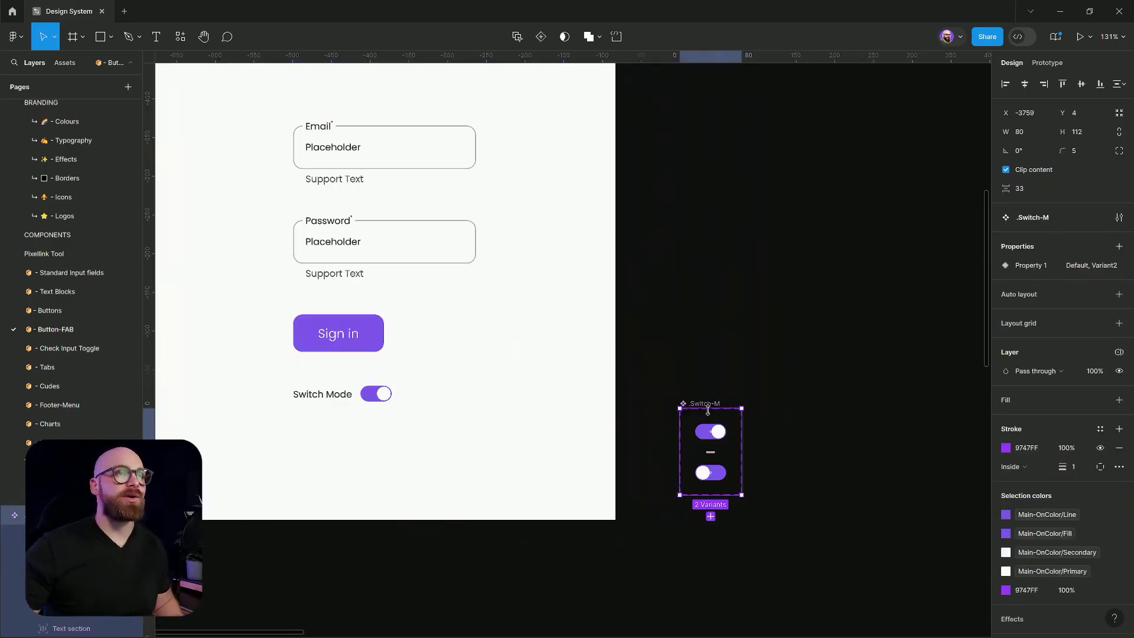
- Set the top switch variant's click action to Set variable mode, keeping the Color collection
left_click(1046, 62)
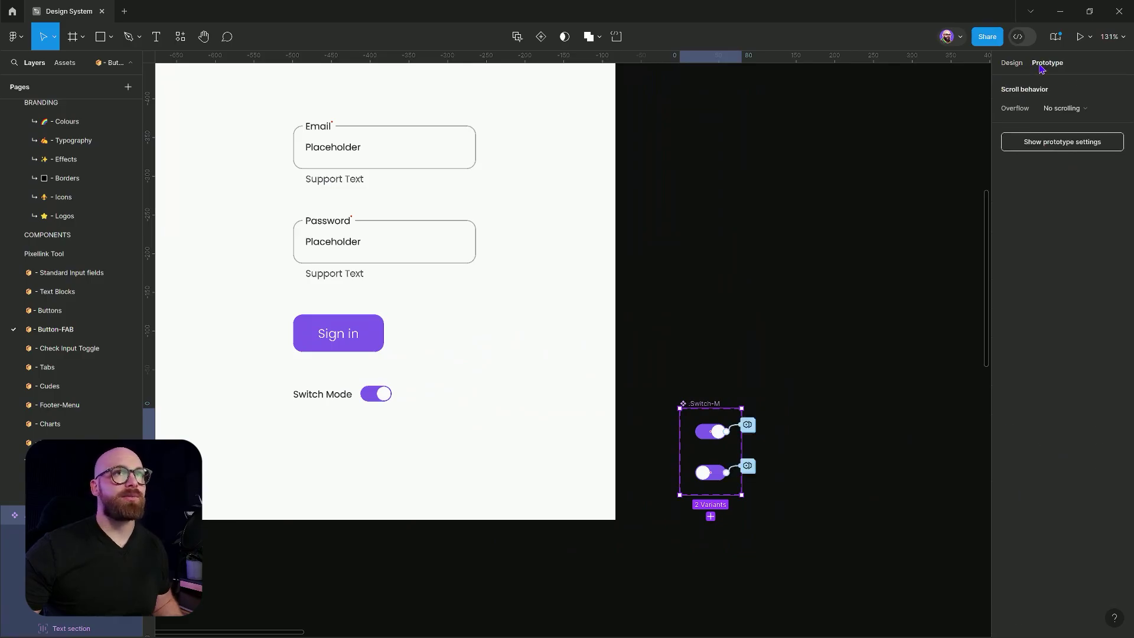
left_click(701, 438)
scroll(701, 438, "up", 5, "ctrl")
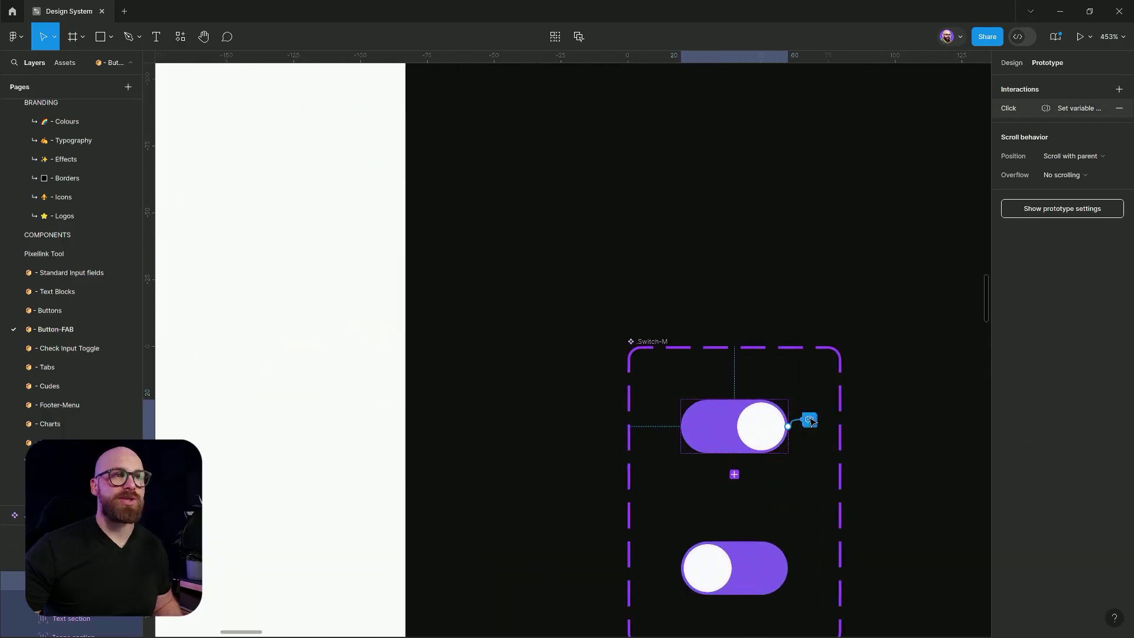
left_click(809, 420)
left_click_drag(886, 423, 675, 225)
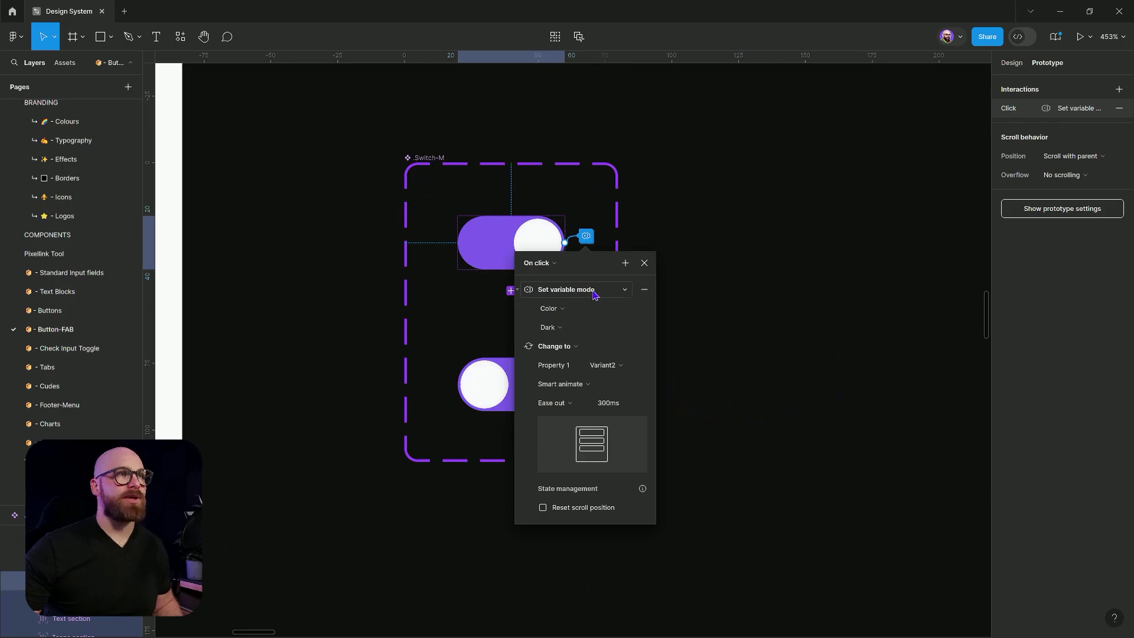
left_click(626, 263)
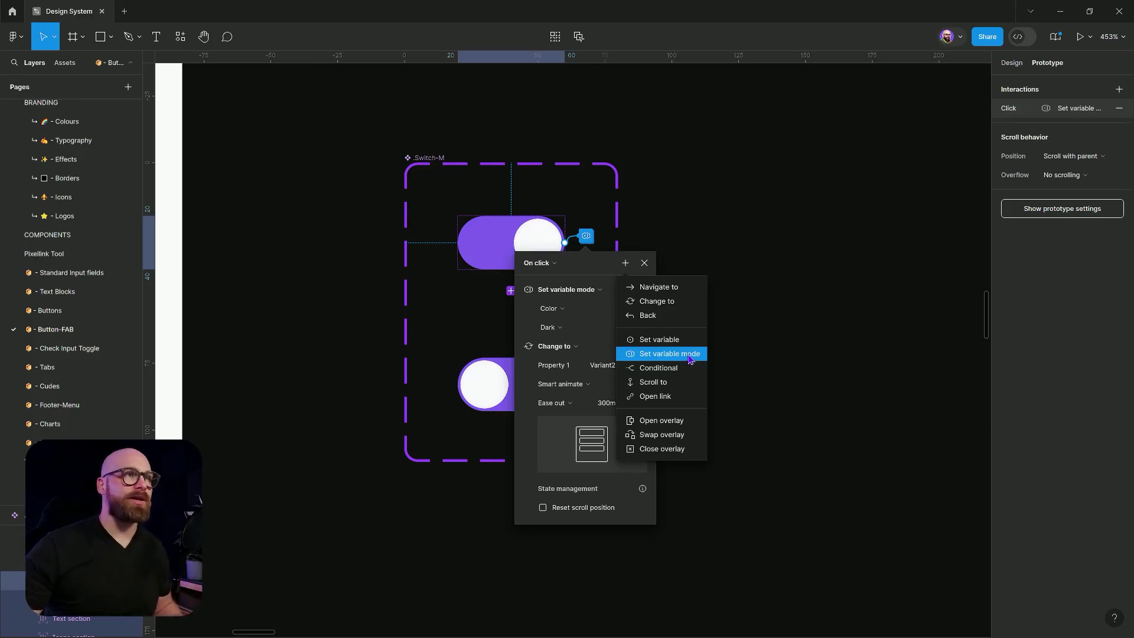
left_click(688, 354)
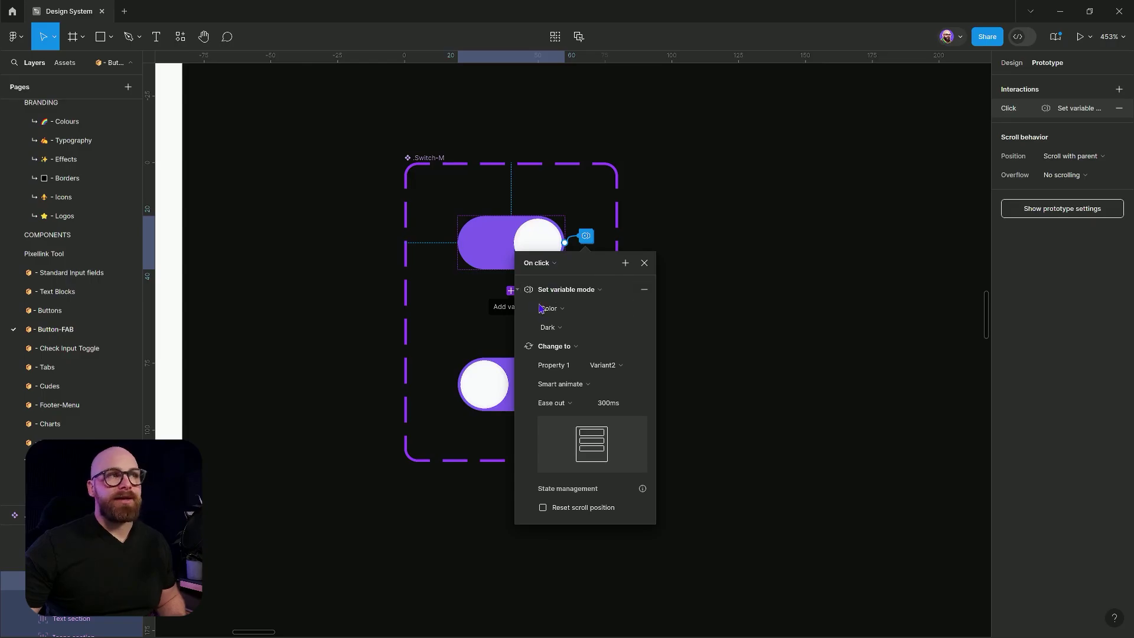
left_click(562, 316)
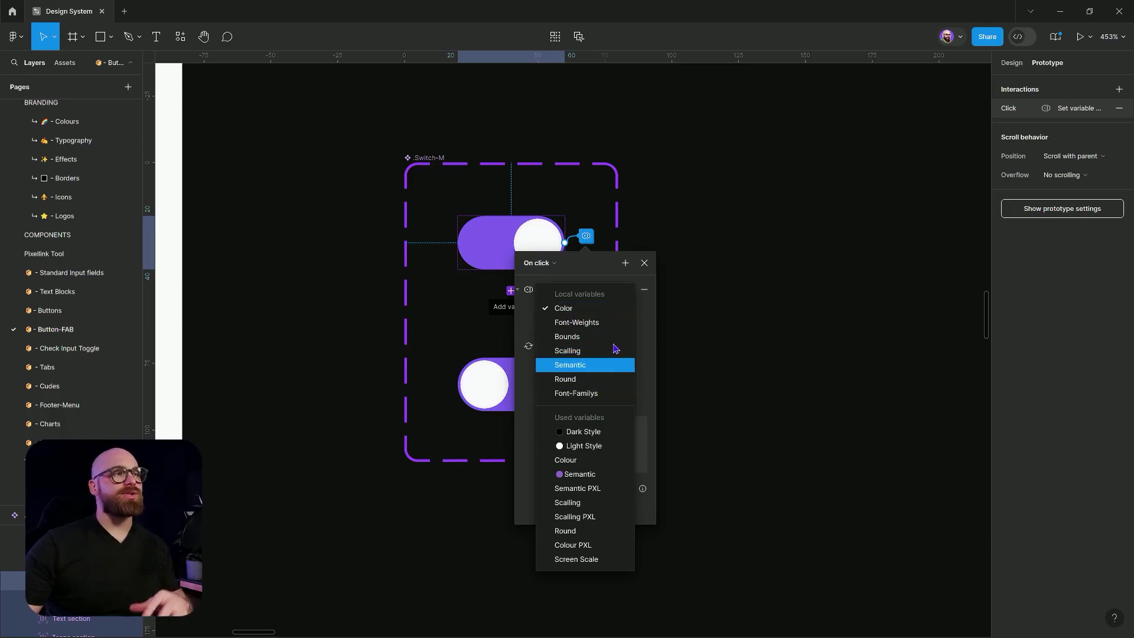
left_click(800, 351)
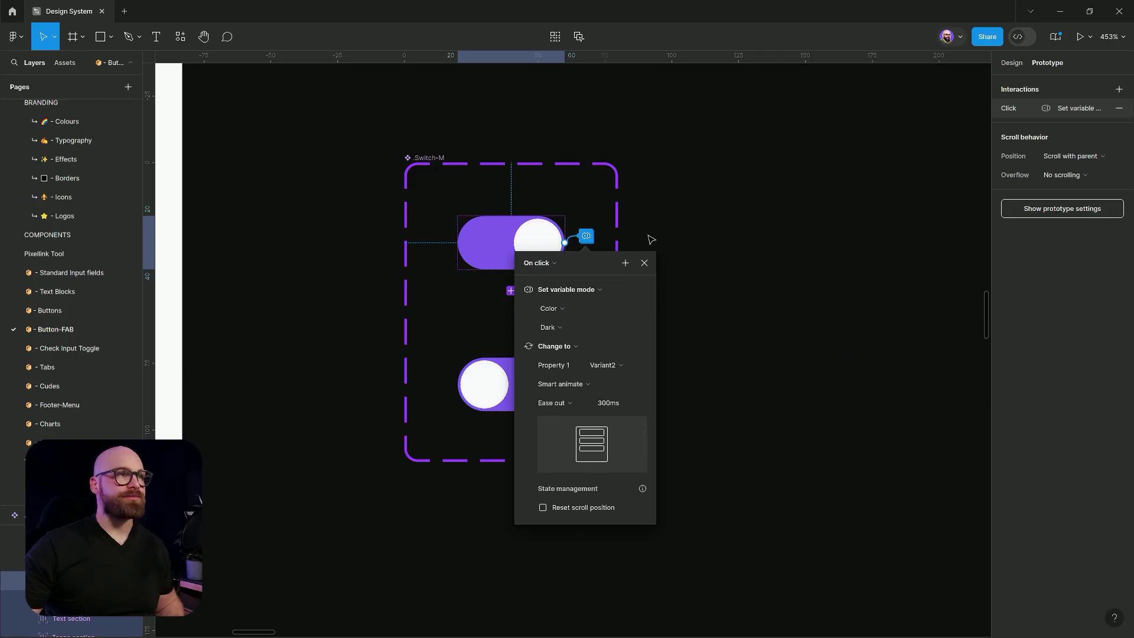
- Keep Dark as the mode the interaction sets, then close its details
scroll(651, 239, "down", 5)
scroll(661, 266, "left", 5)
scroll(597, 417, "up", 4)
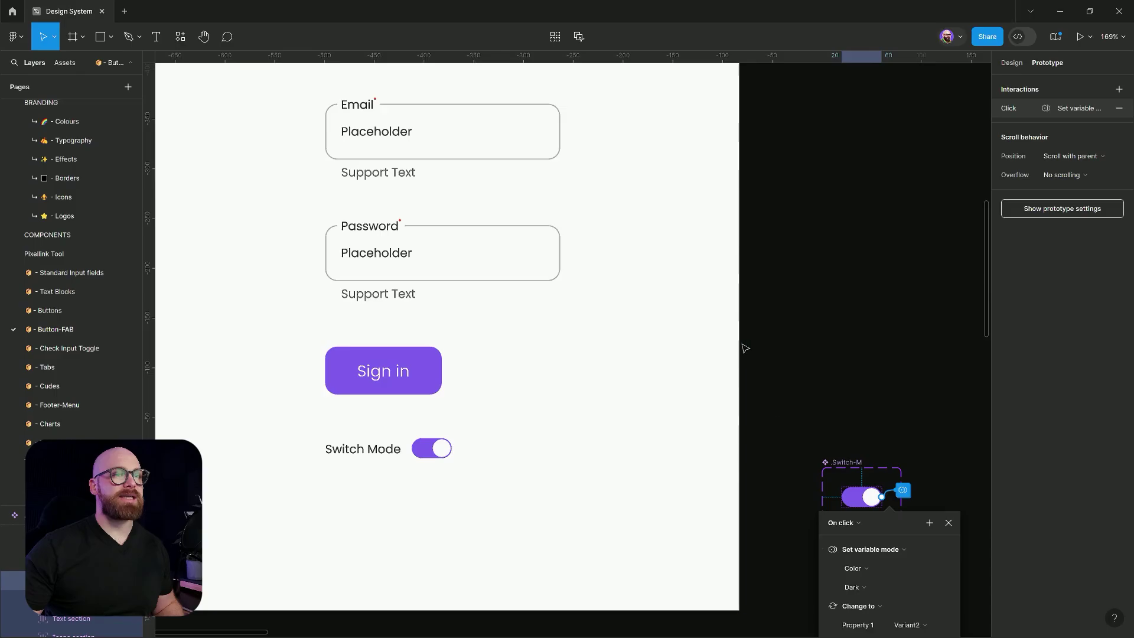
scroll(716, 362, "down", 5)
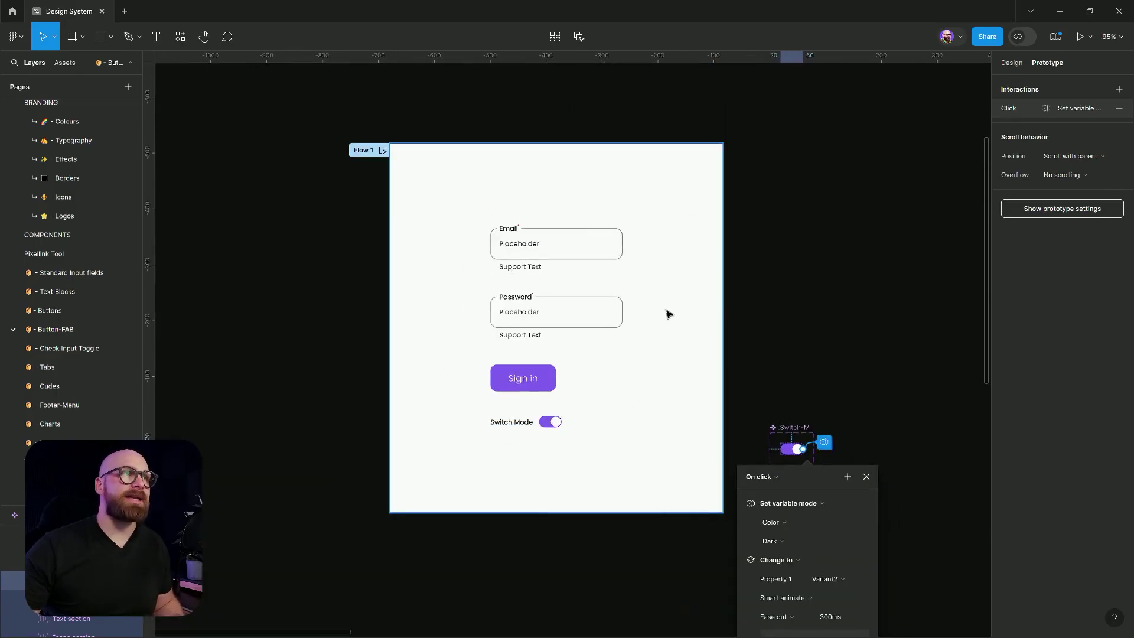
scroll(670, 286, "down", 2)
scroll(670, 286, "right", 2)
left_click(673, 435)
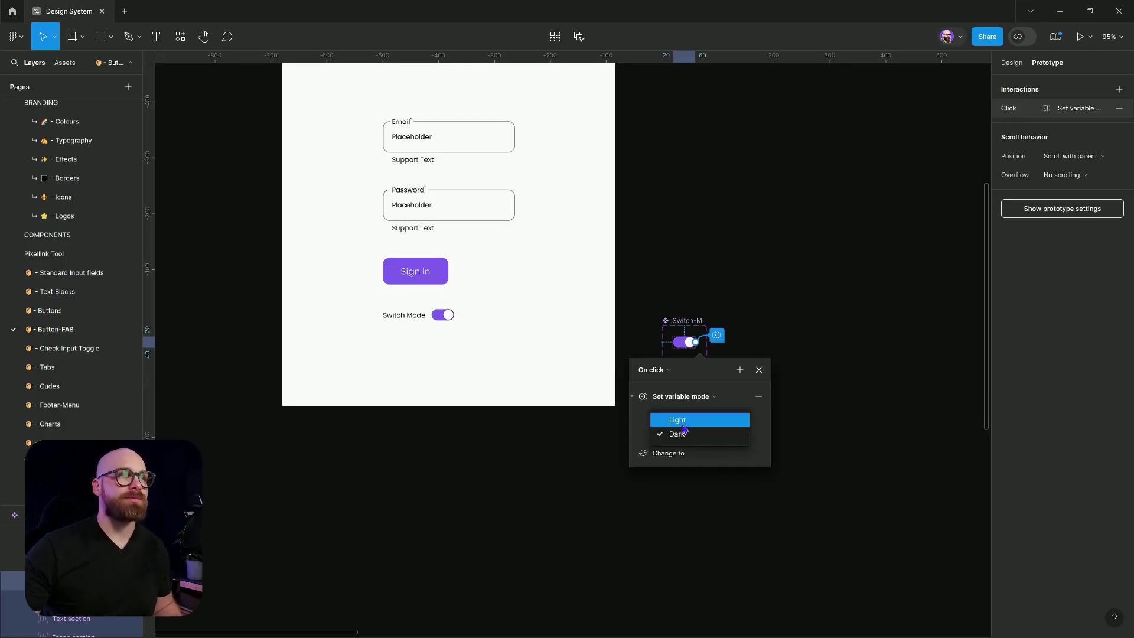
left_click(679, 435)
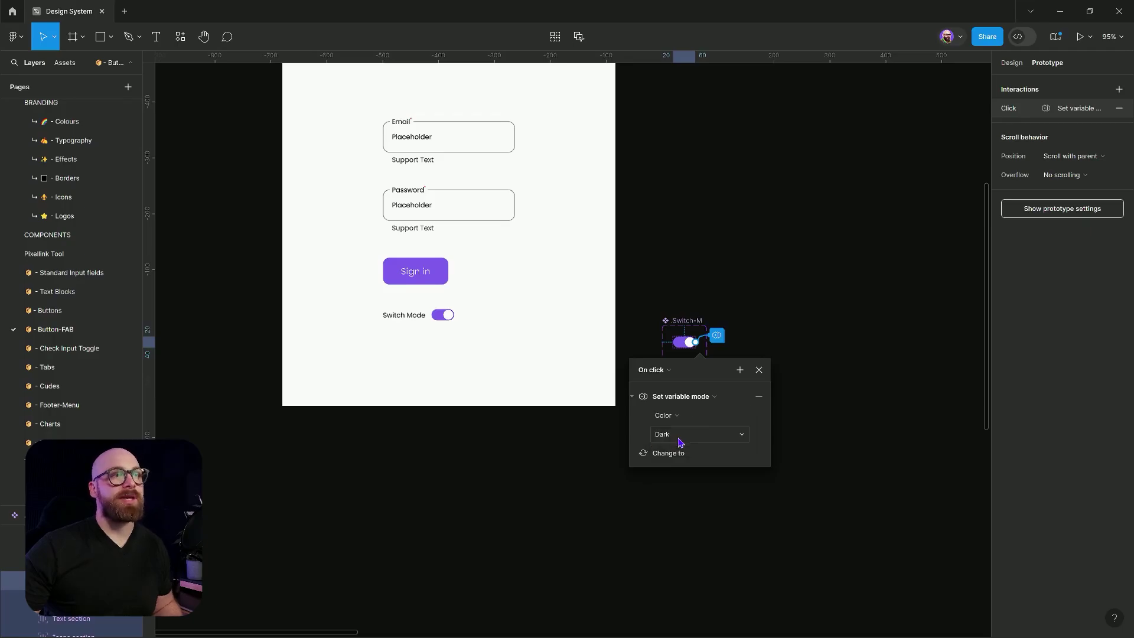
left_click(790, 395)
- Review the on-click interactions of the top and lower switch variants
scroll(676, 343, "up", 5)
left_click(705, 346)
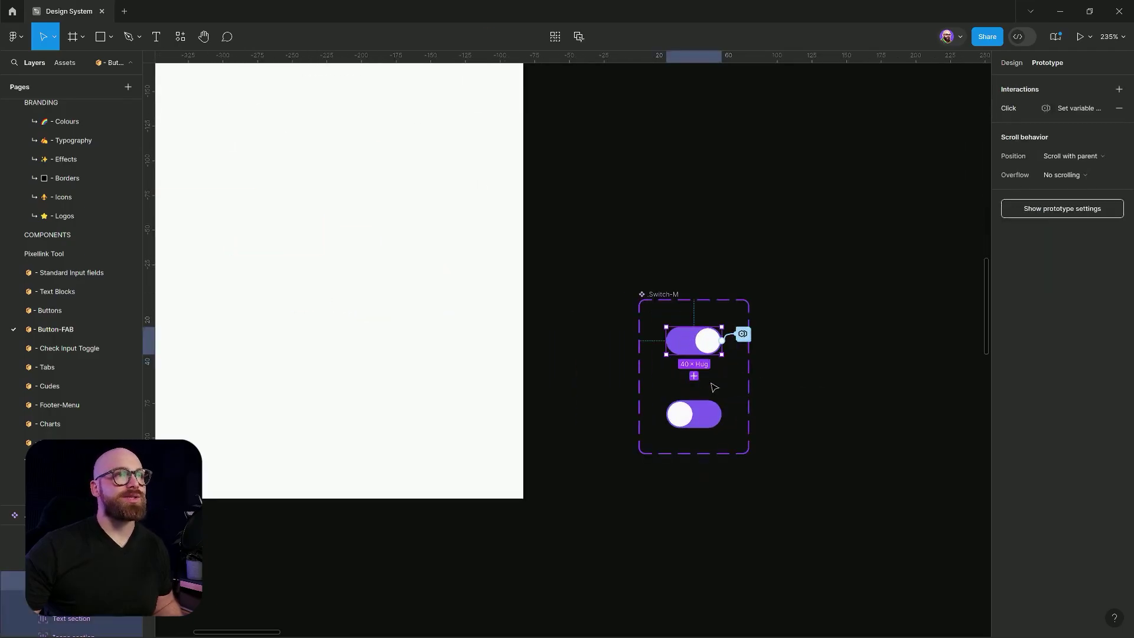
scroll(519, 366, "left", 5)
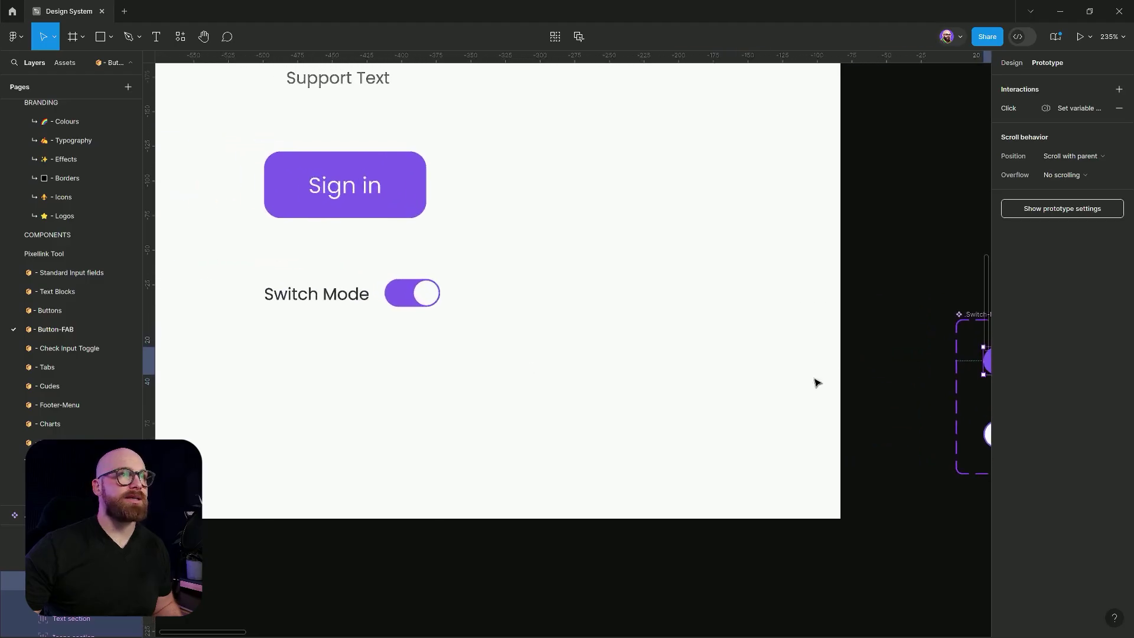
scroll(412, 297, "down", 3)
scroll(552, 384, "down", 3)
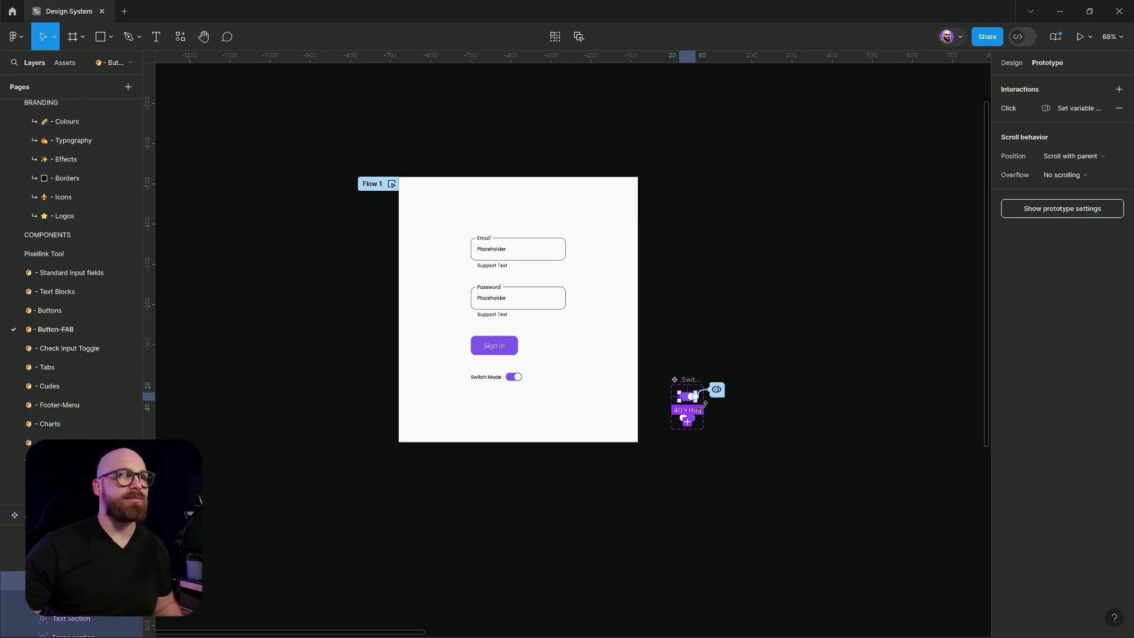
left_click(718, 393)
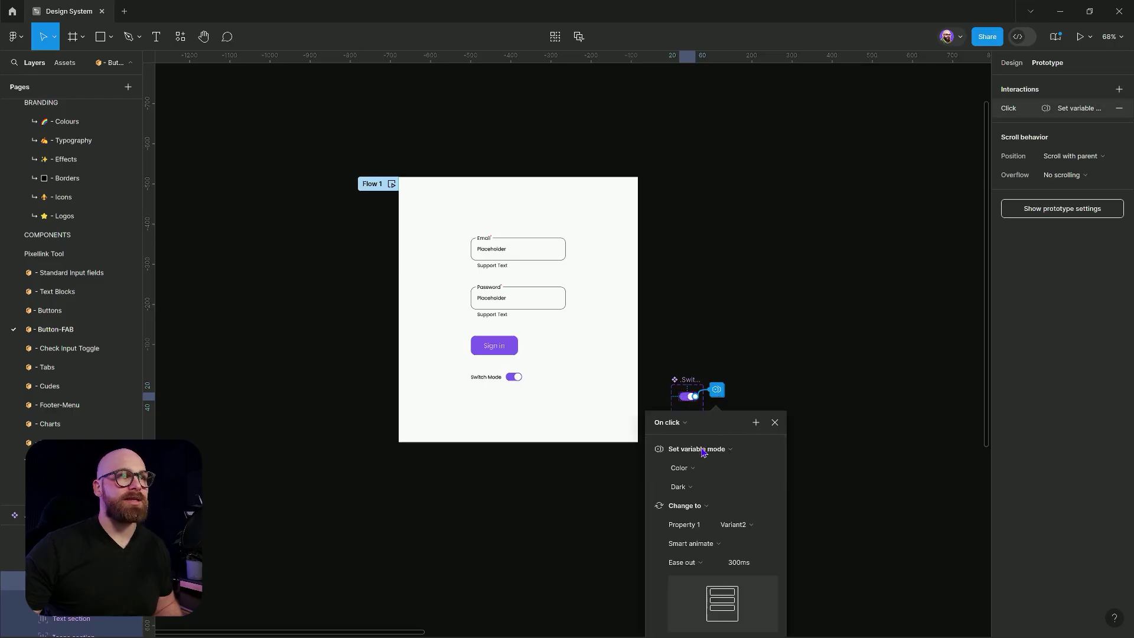
key("Escape")
scroll(714, 389, "up", 5)
left_click(685, 408)
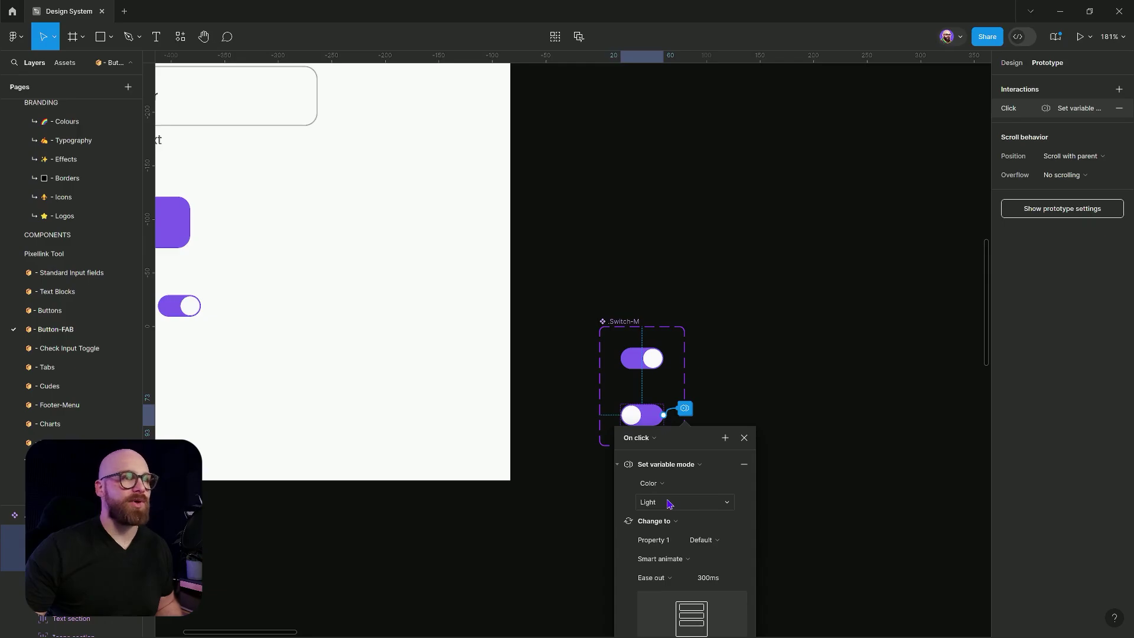
key("Escape")
scroll(614, 366, "right", 1)
left_click(612, 361)
- Duplicate a switch, remove its interaction, detach it and make it a new component
left_click_drag(868, 335, 861, 346)
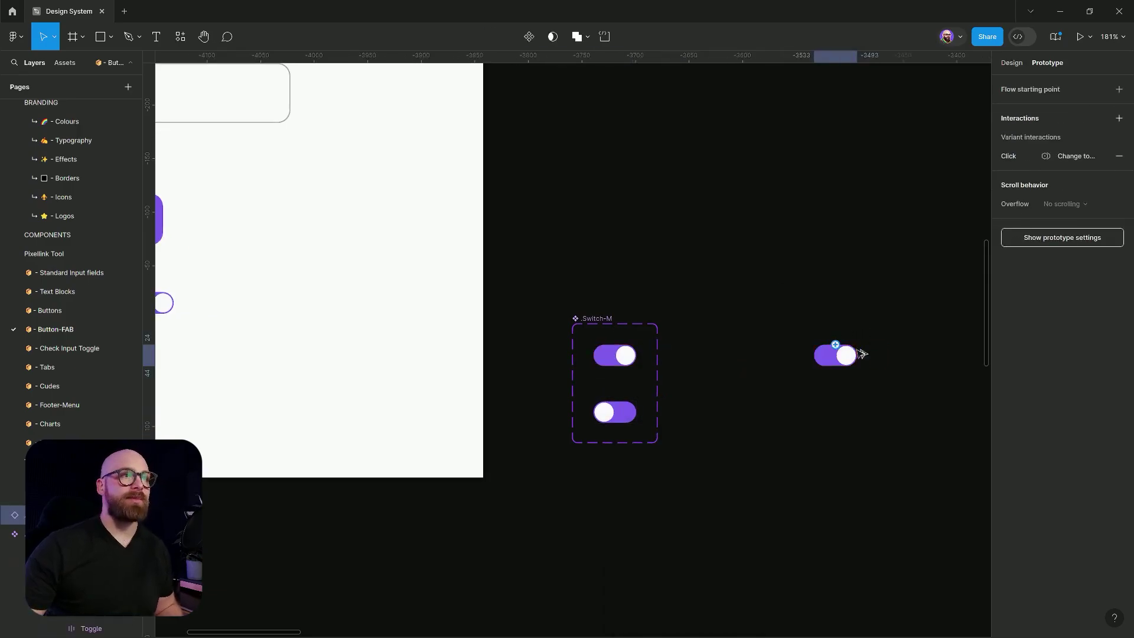
scroll(631, 336, "right", 4)
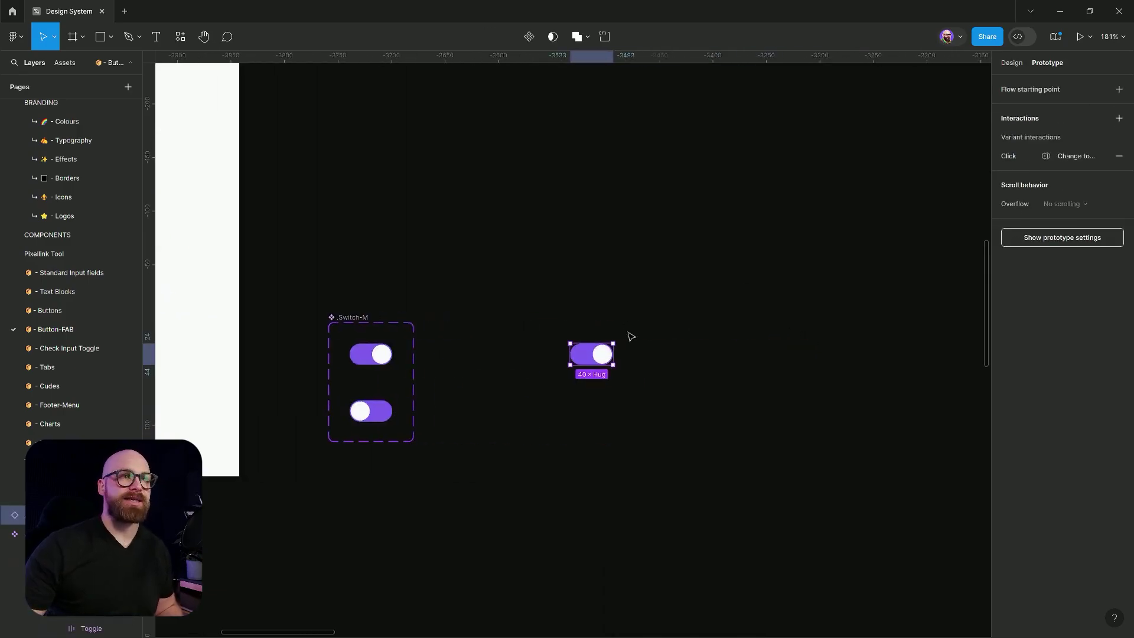
left_click(1114, 158)
right_click(588, 357)
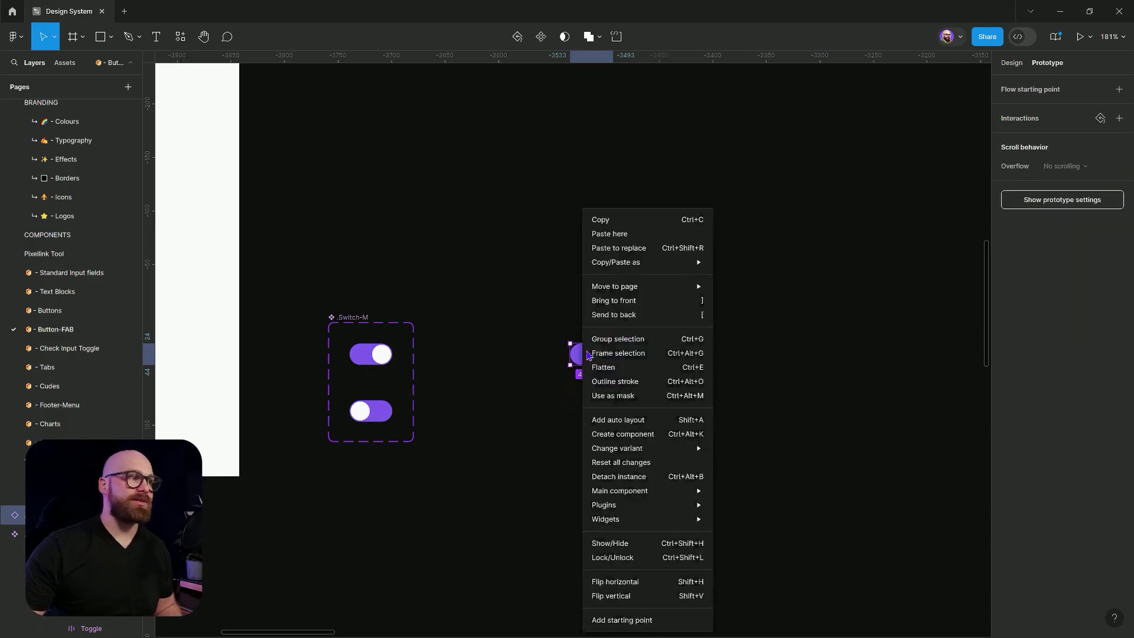
left_click(673, 480)
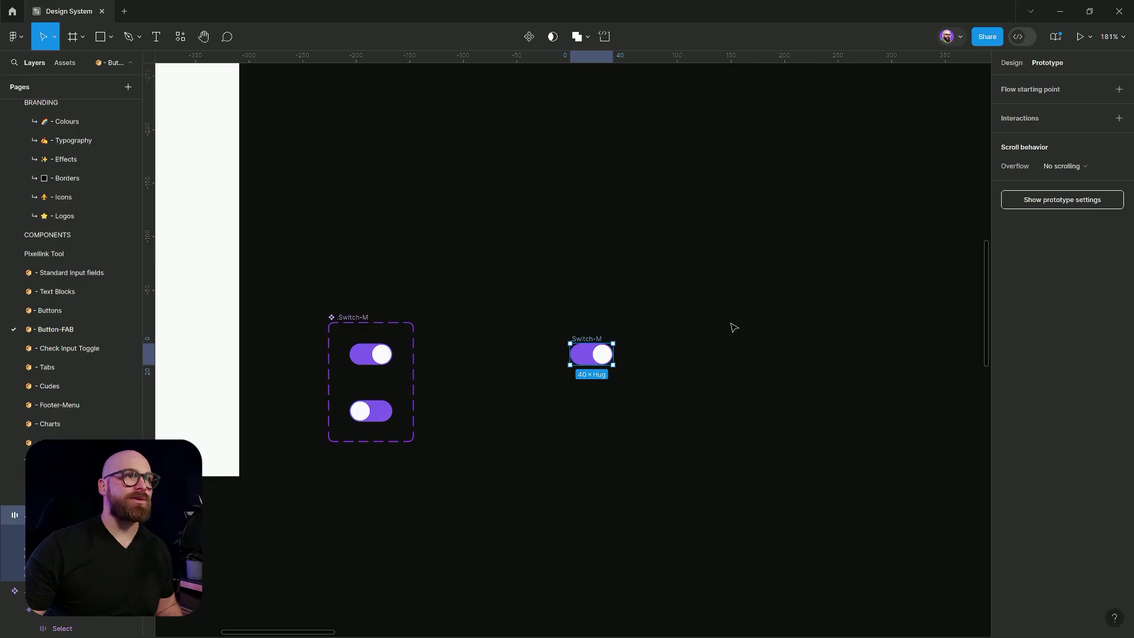
right_click(576, 353)
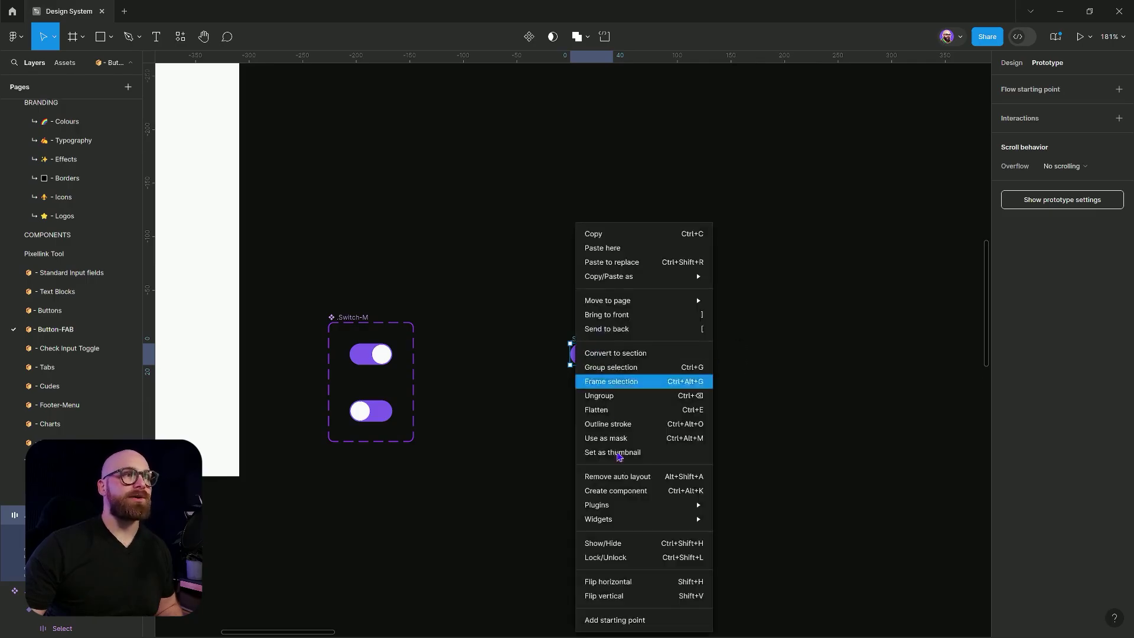
left_click(620, 494)
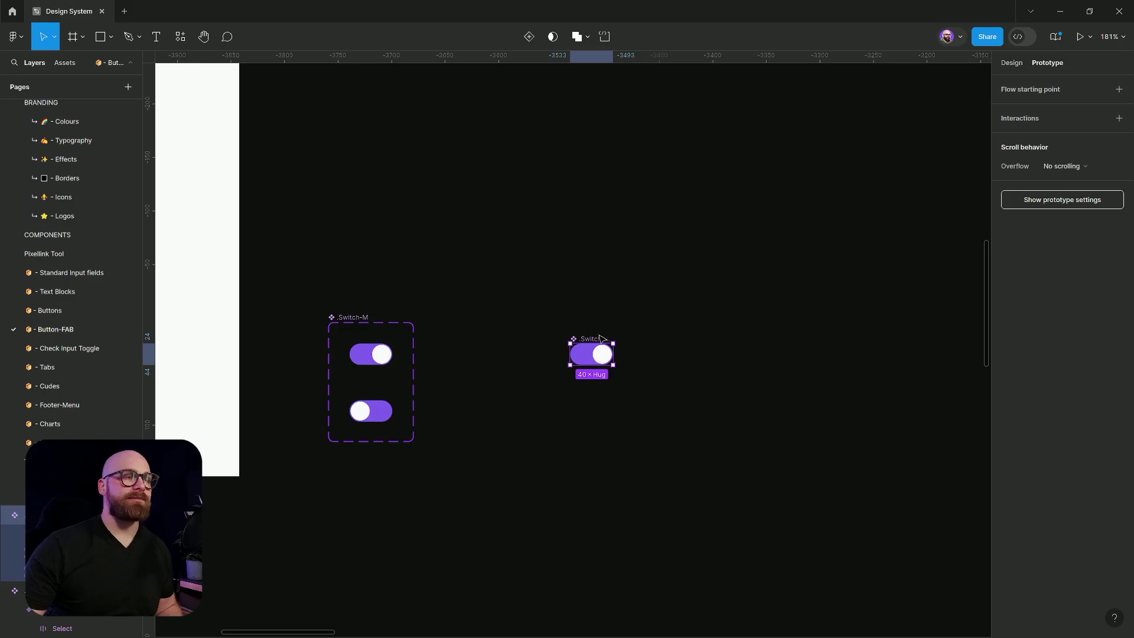
- Add a variant property and a second switch variant to the new component set
key("alt+8")
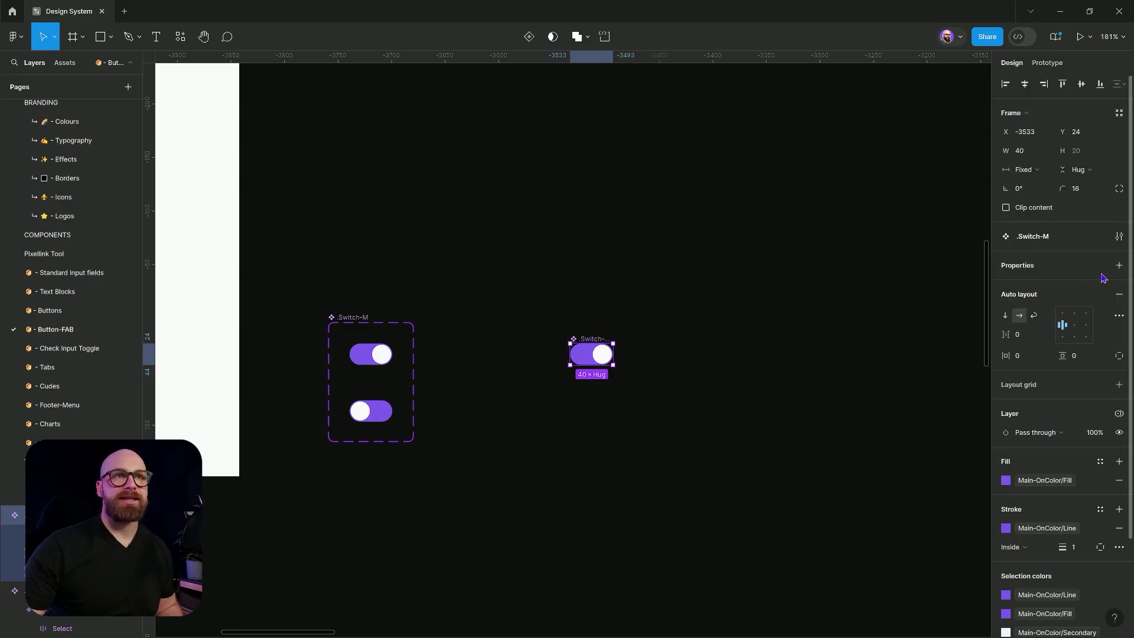
left_click(1118, 265)
left_click(1057, 303)
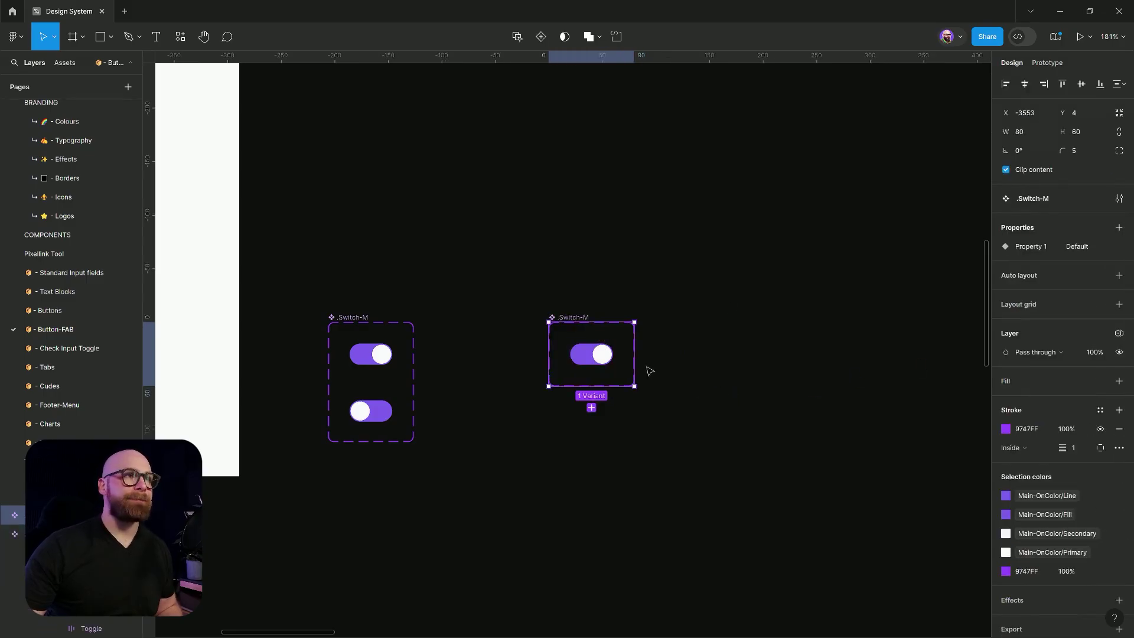
left_click_drag(600, 384, 600, 443)
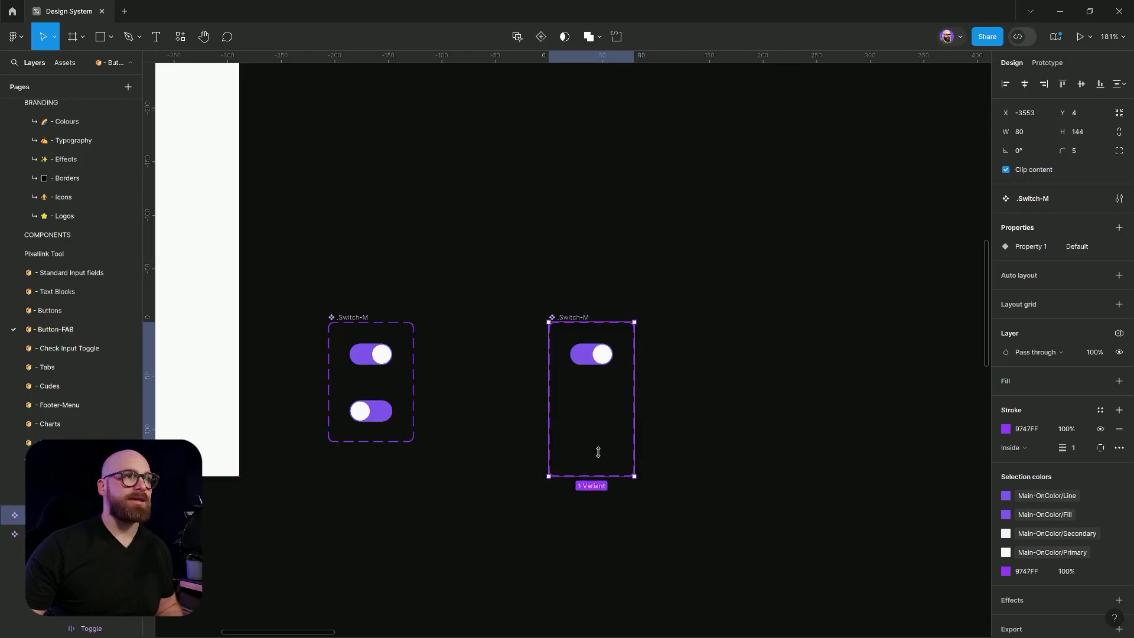
left_click(601, 362)
left_click(591, 386)
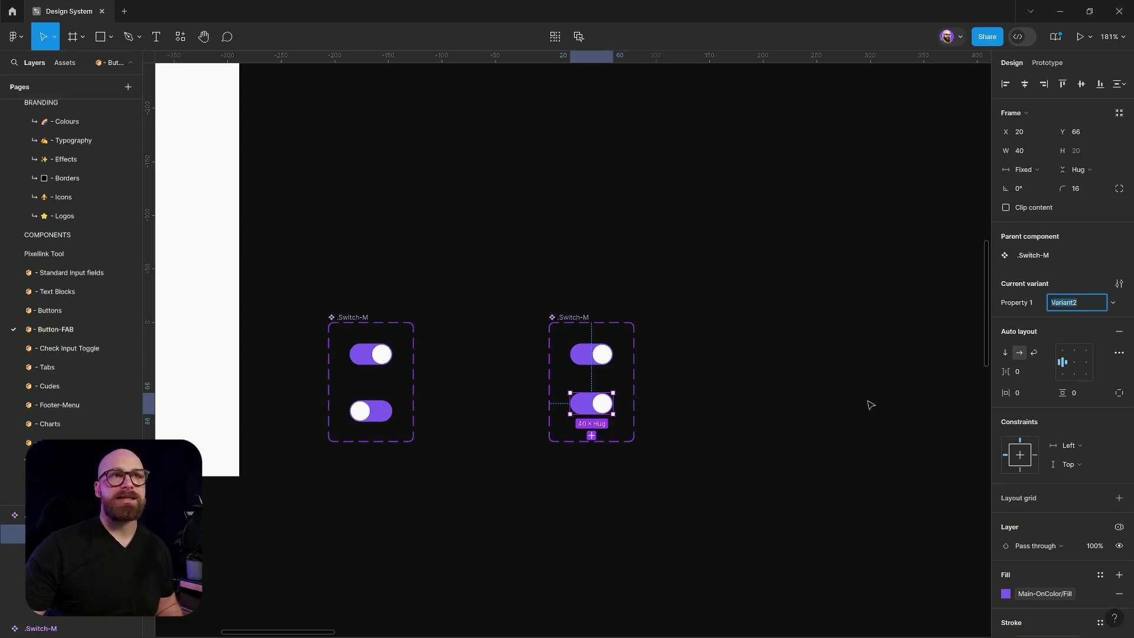
- Name the upper variant On and the lower variant Off
left_click(611, 365)
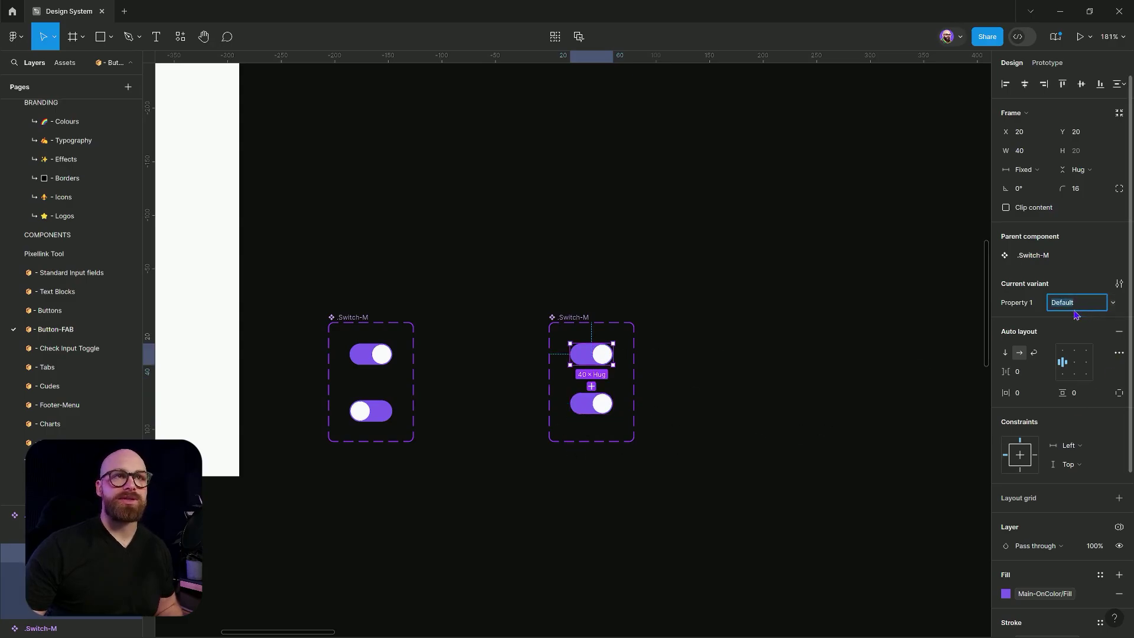
type("On")
key("Return")
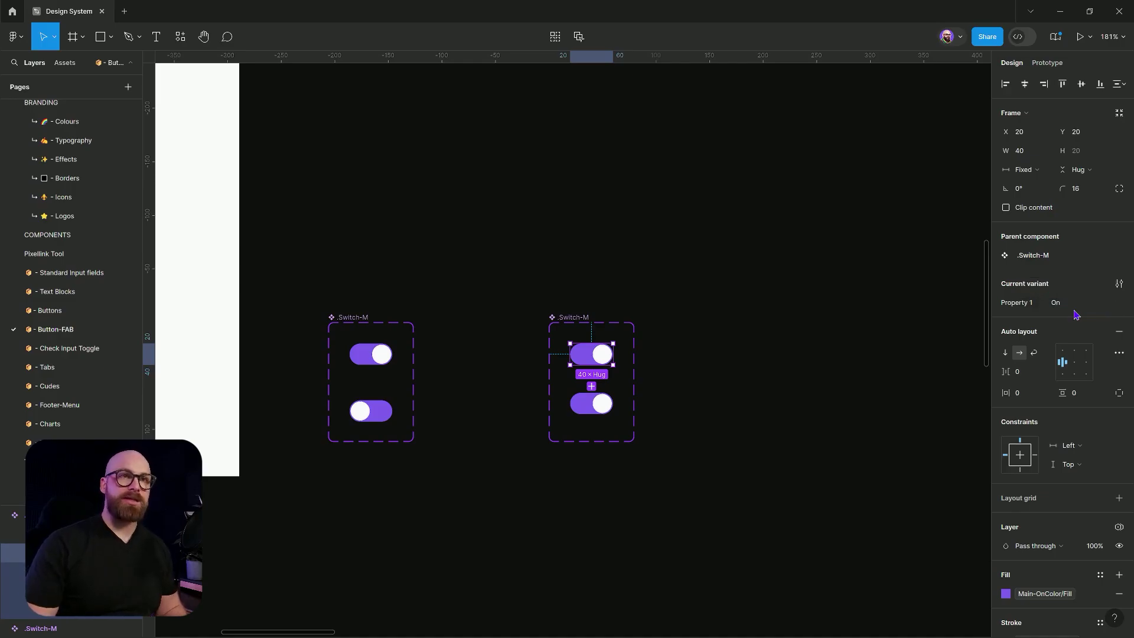
left_click(591, 411)
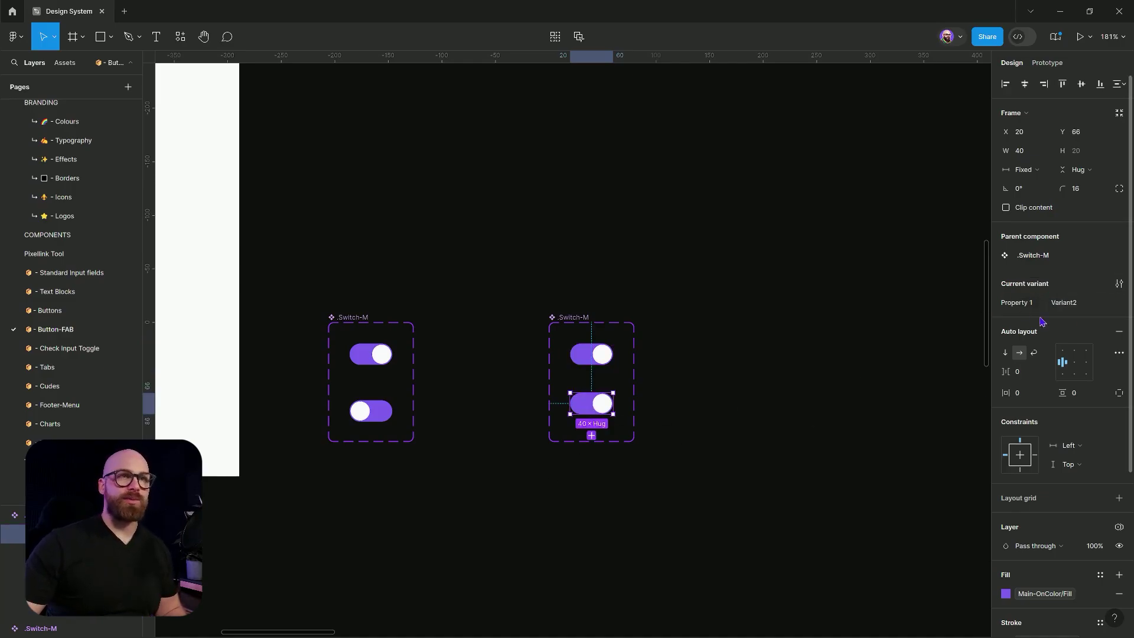
left_click(1066, 302)
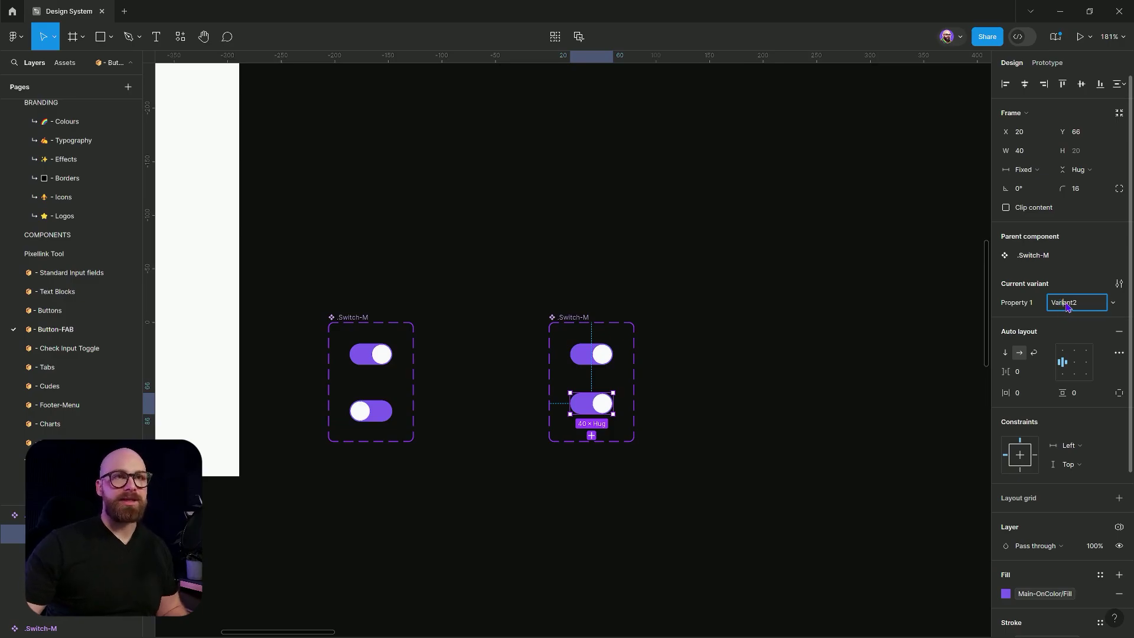
key("BackSpace")
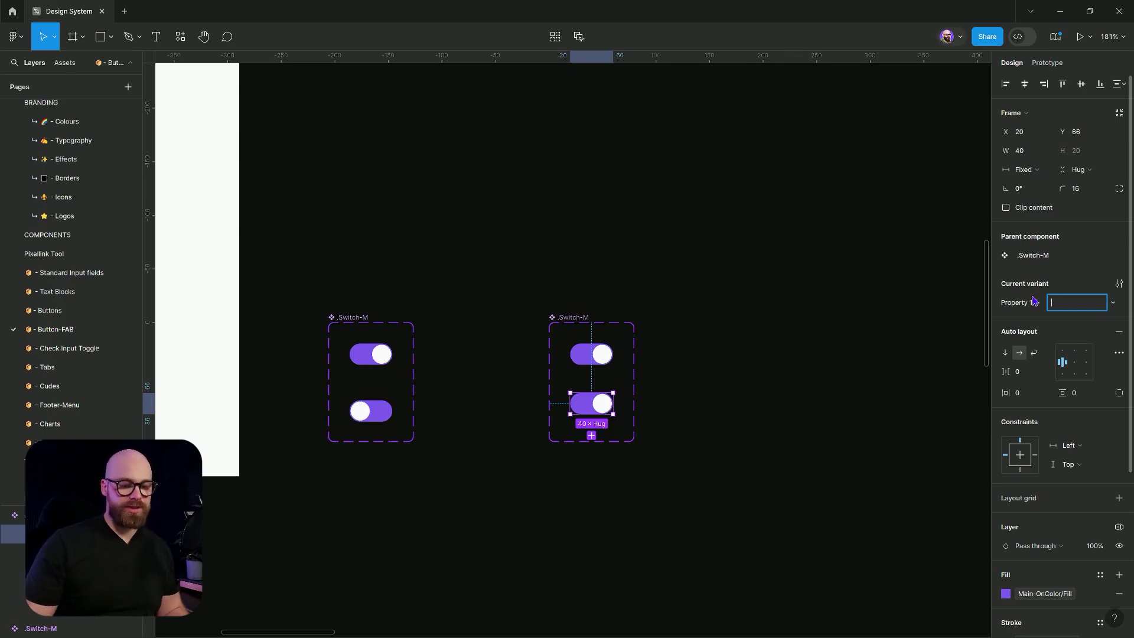
type("Off")
key("Return")
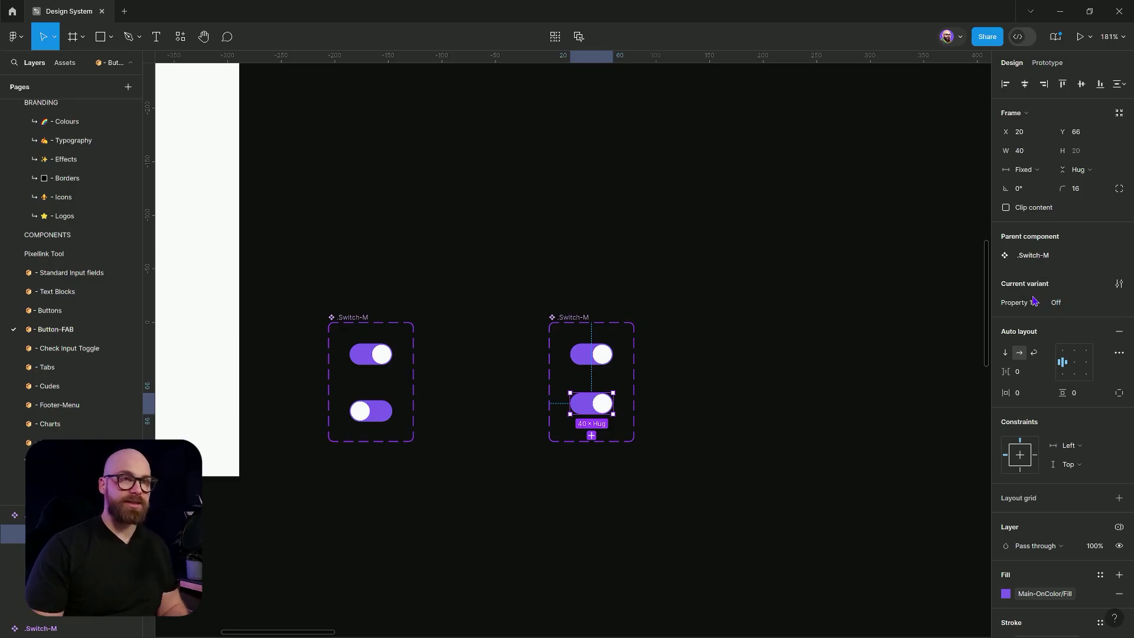
- Left-align the knob inside the Off variant
key("Return")
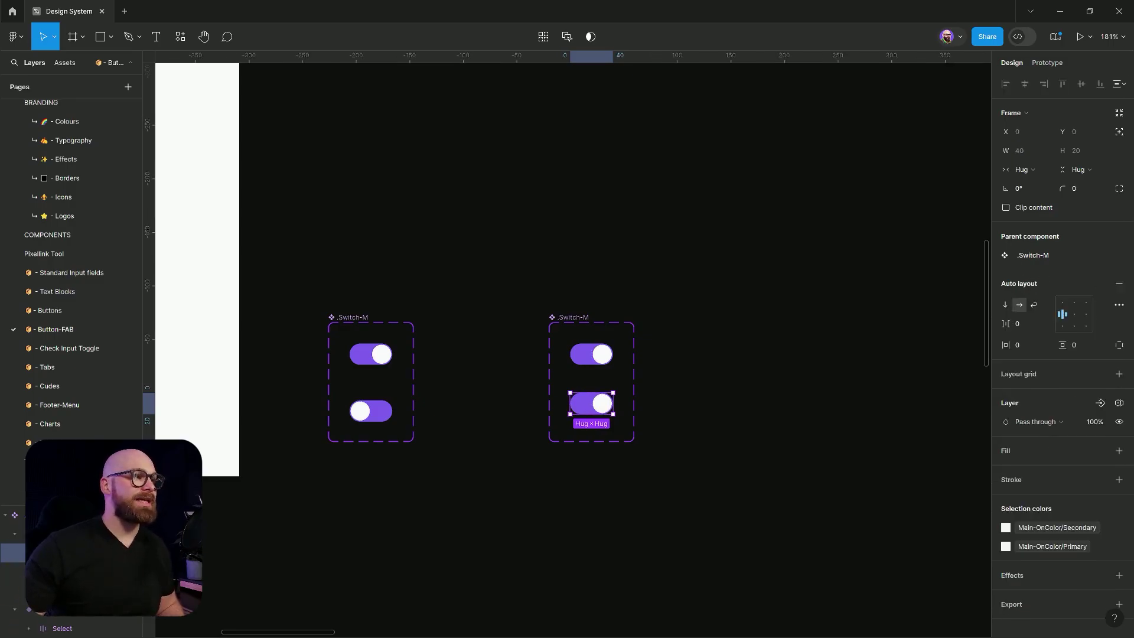
key("Return")
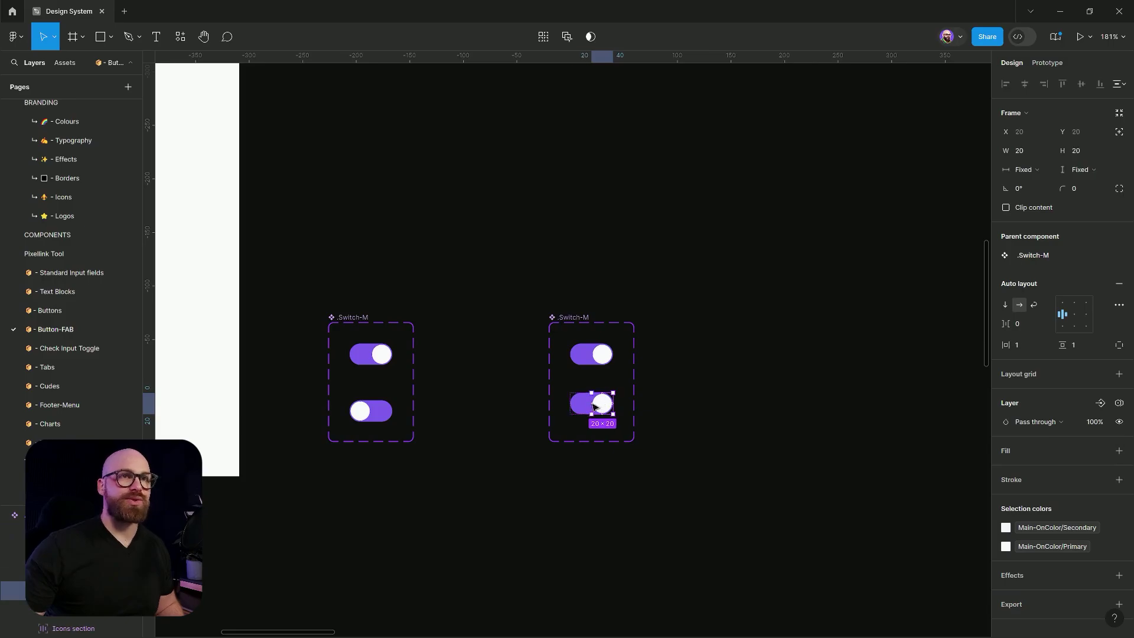
key("shift+Return")
key("Return")
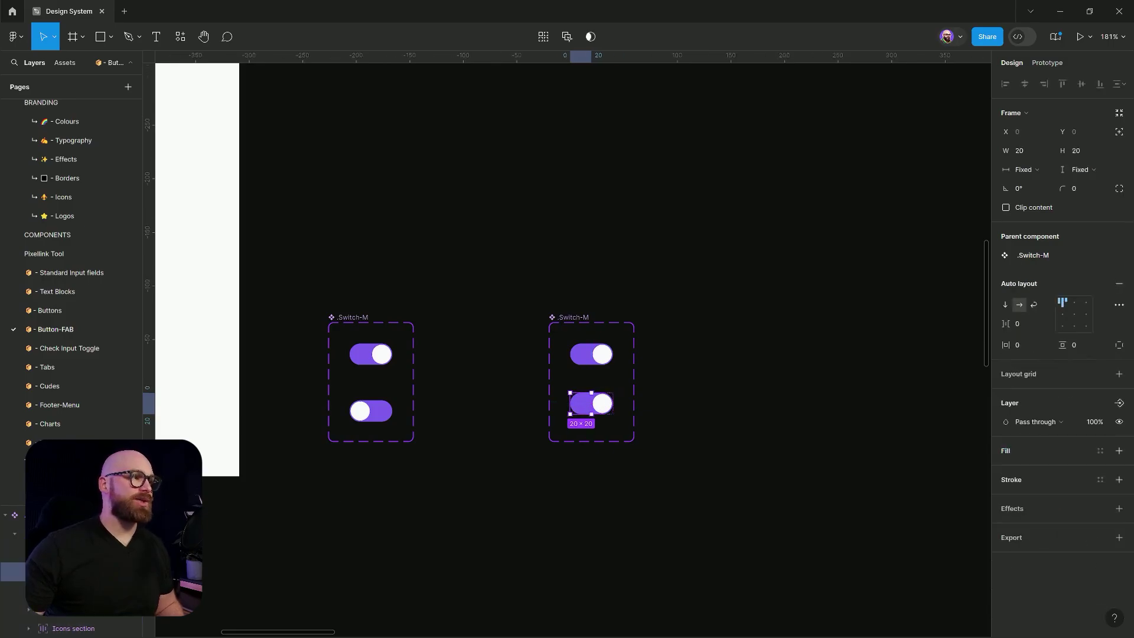
key("alt+a")
left_click(706, 461)
- Rename the component set to .Switch-New
scroll(738, 454, "left", 2)
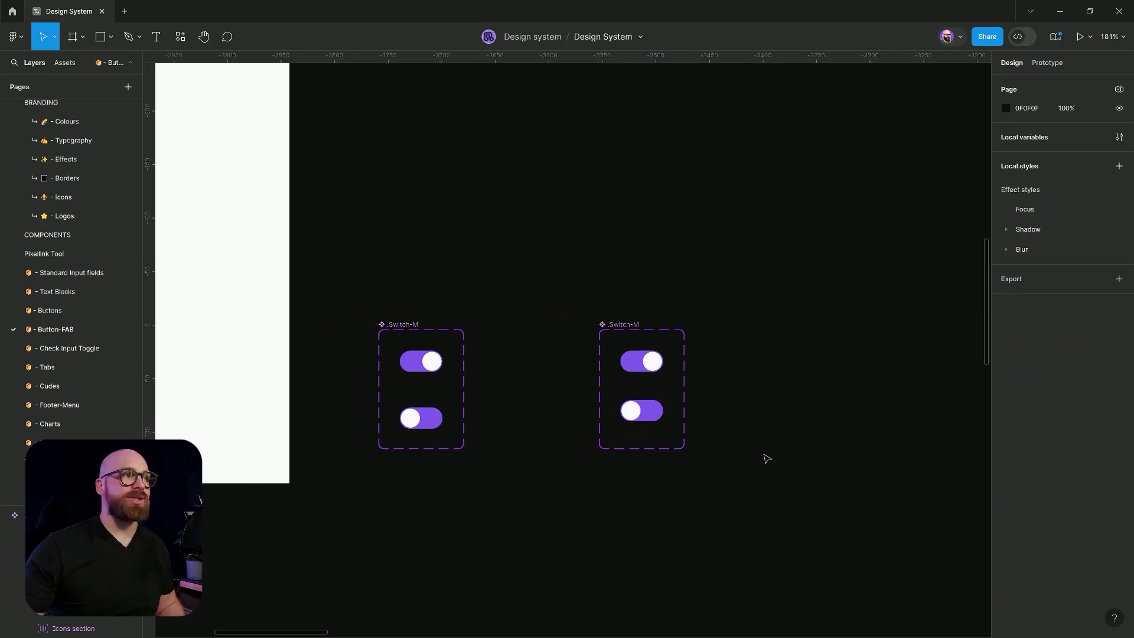
scroll(653, 357, "up", 5)
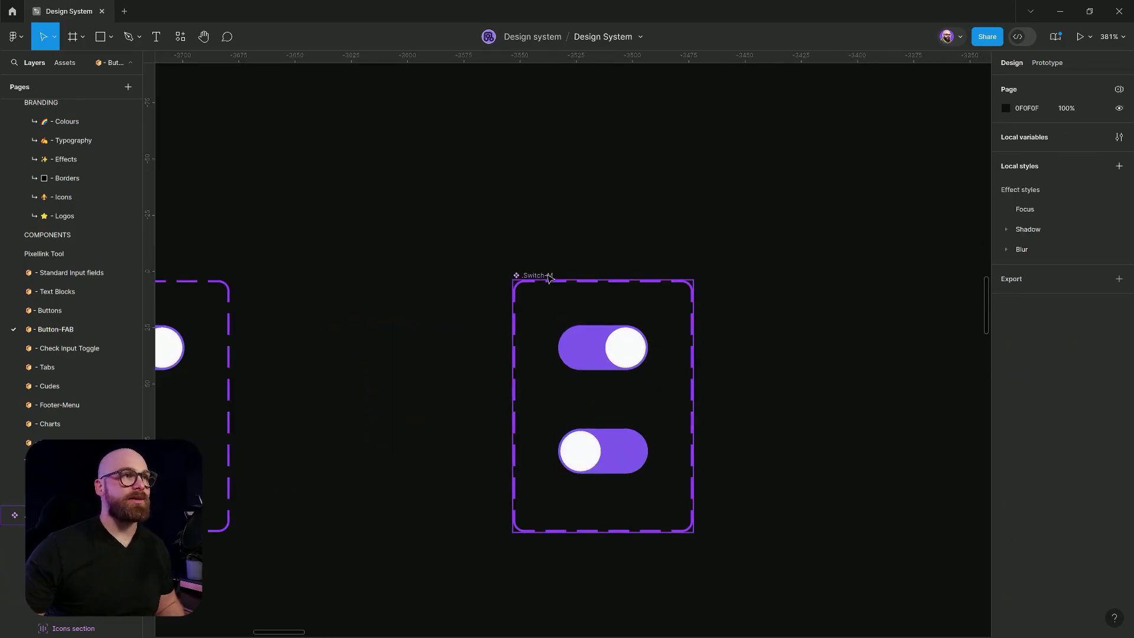
left_click(564, 275)
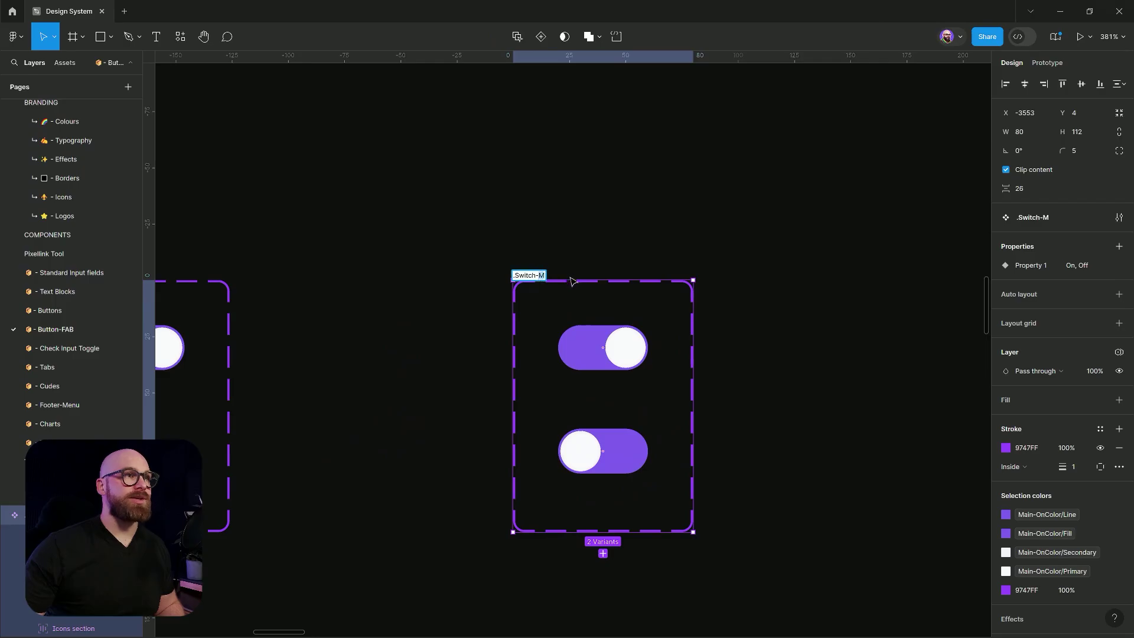
type("ew")
key("Return")
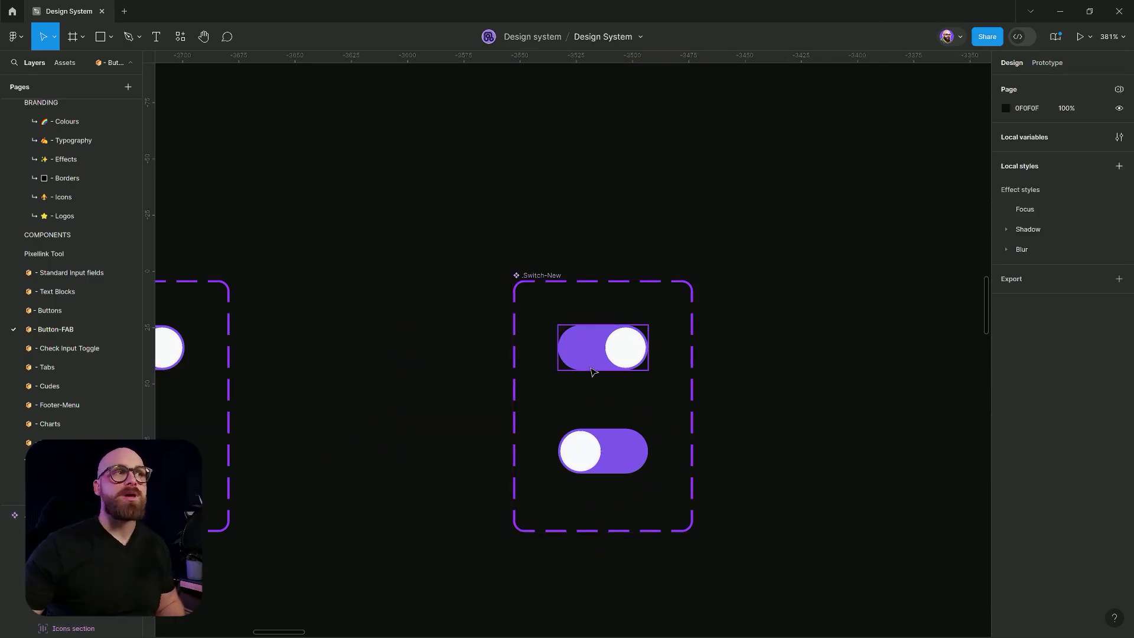
left_click(602, 348)
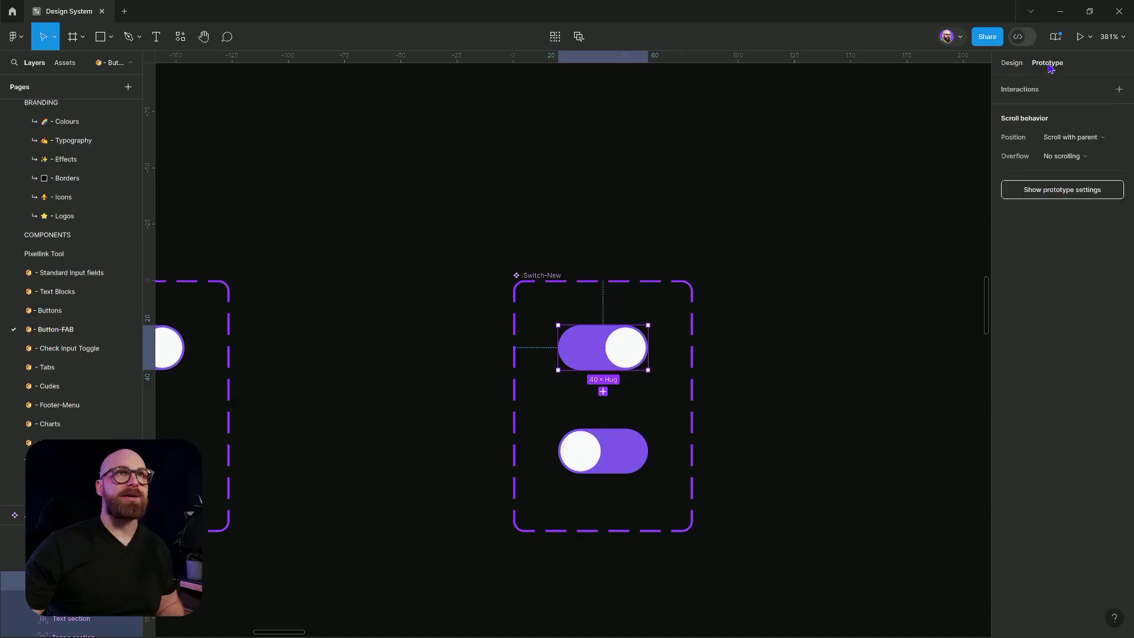
- Add a click interaction to the On variant that sets the Color collection to Dark mode
left_click(1118, 90)
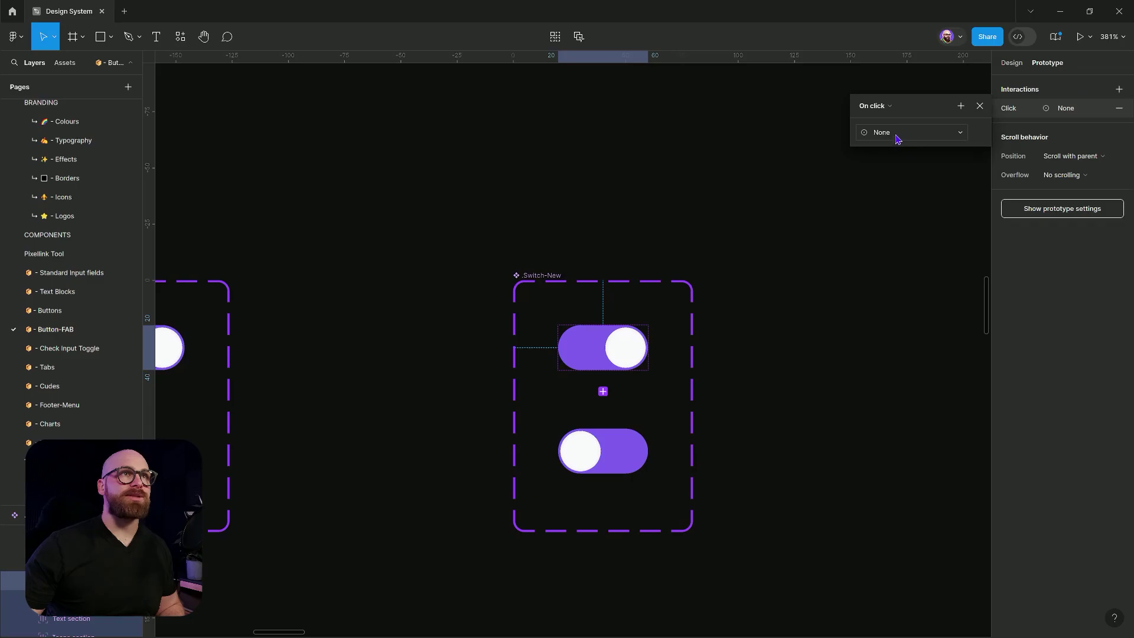
left_click(896, 134)
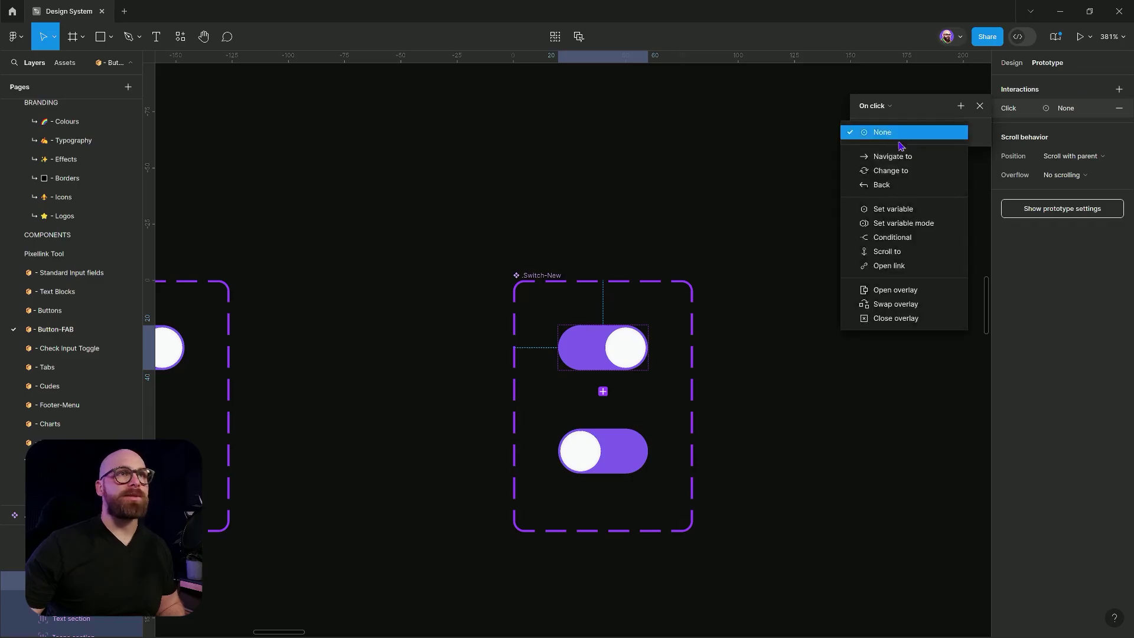
left_click(902, 223)
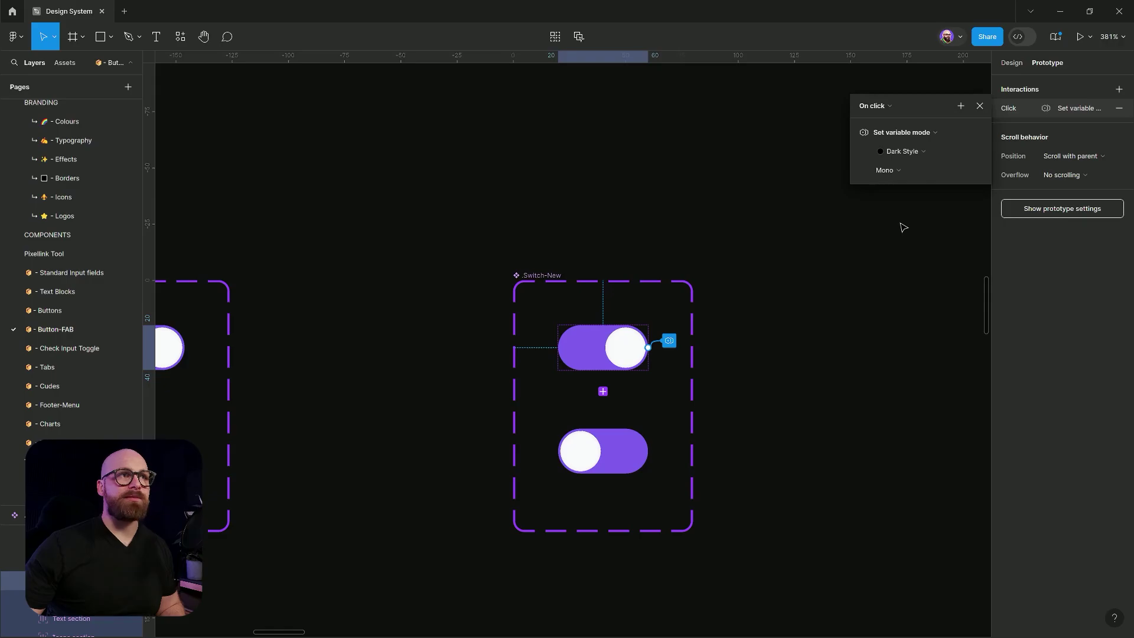
left_click(900, 152)
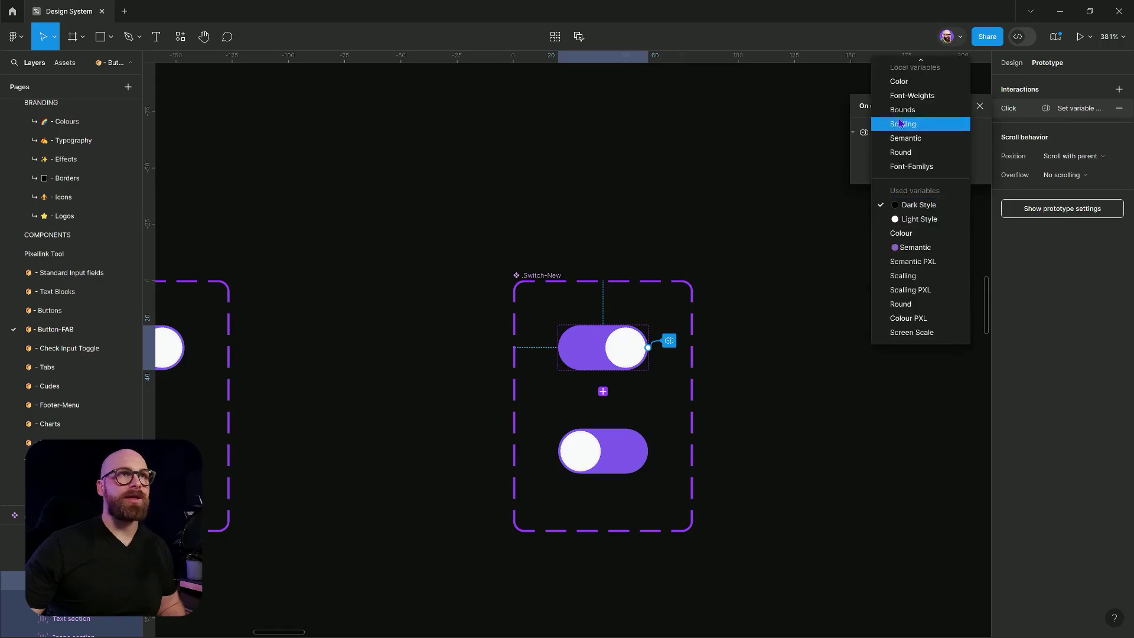
left_click(899, 84)
left_click(889, 171)
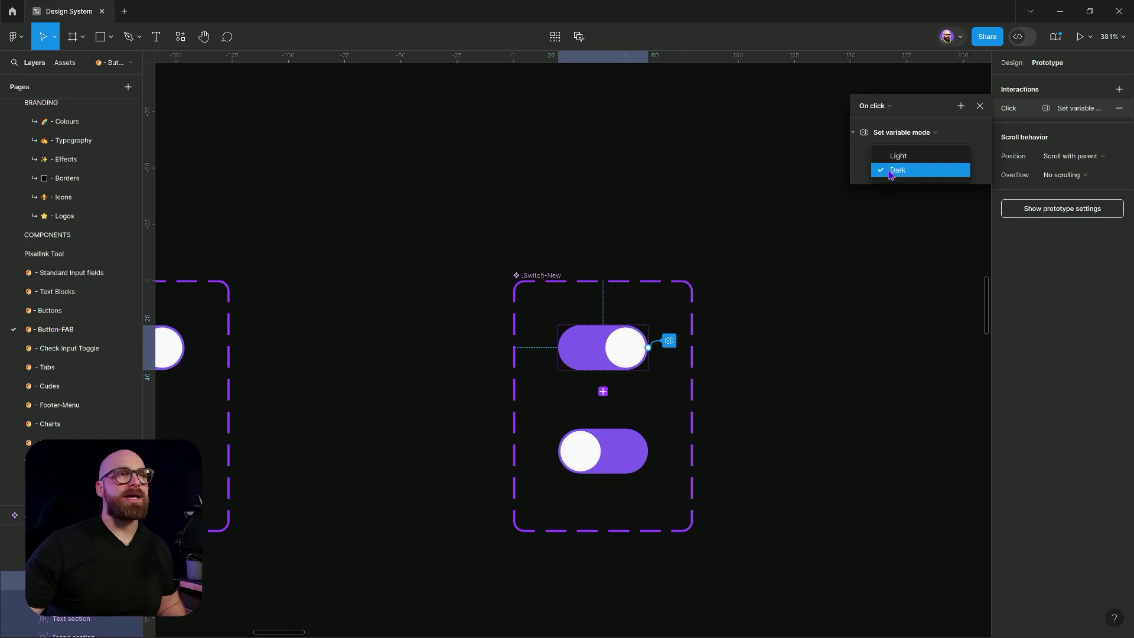
left_click(898, 170)
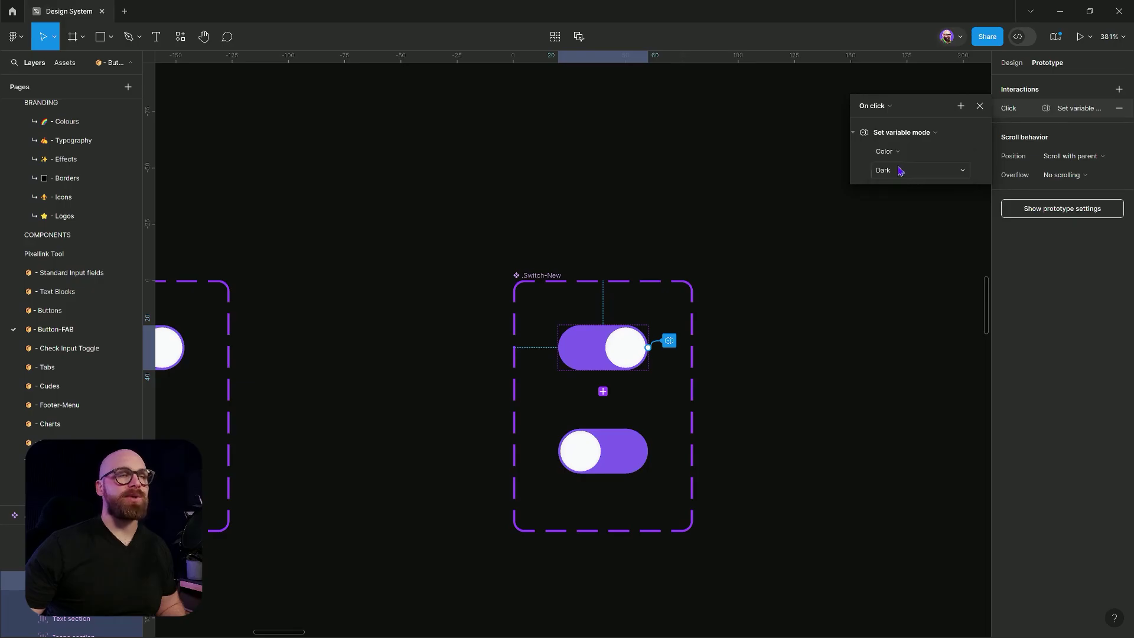
left_click(853, 133)
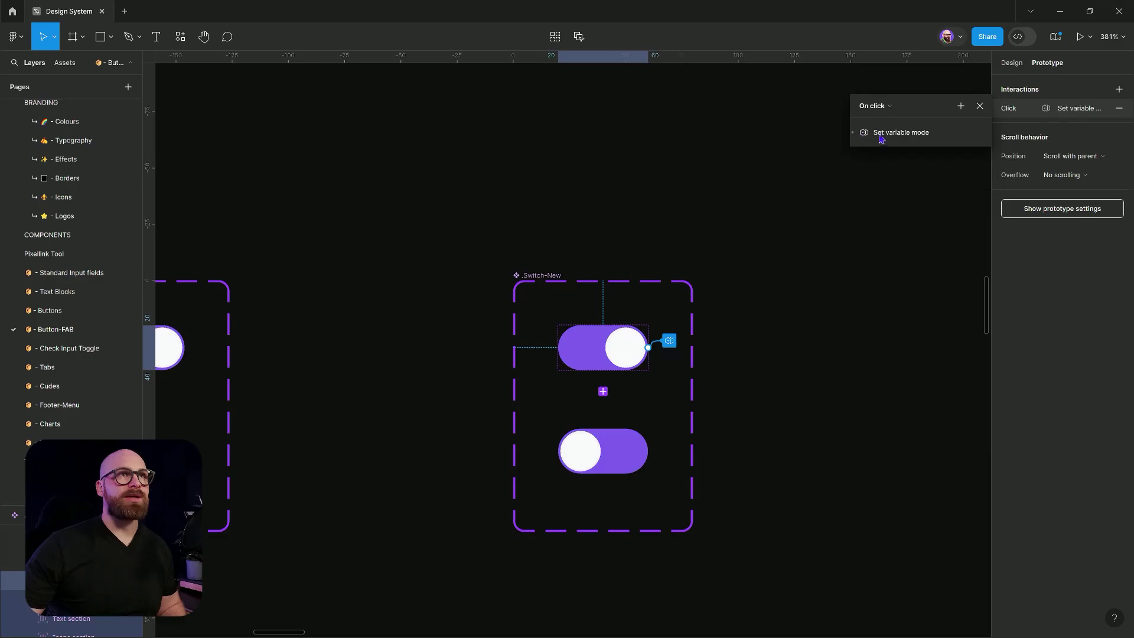
- Append a Change to action switching to the other variant
left_click(955, 110)
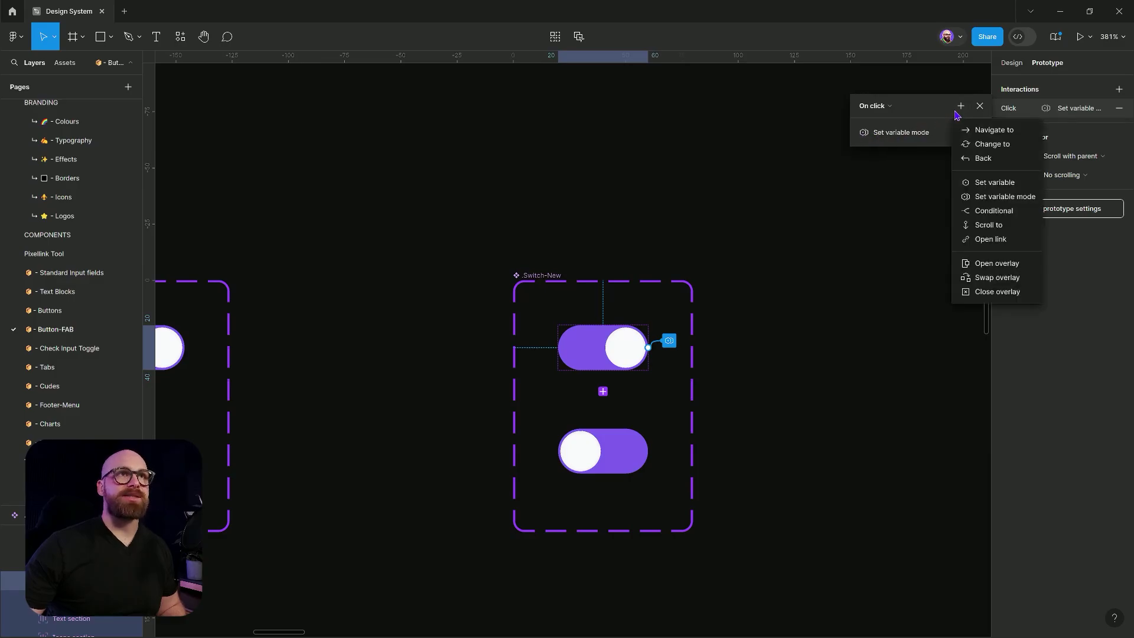
left_click(975, 147)
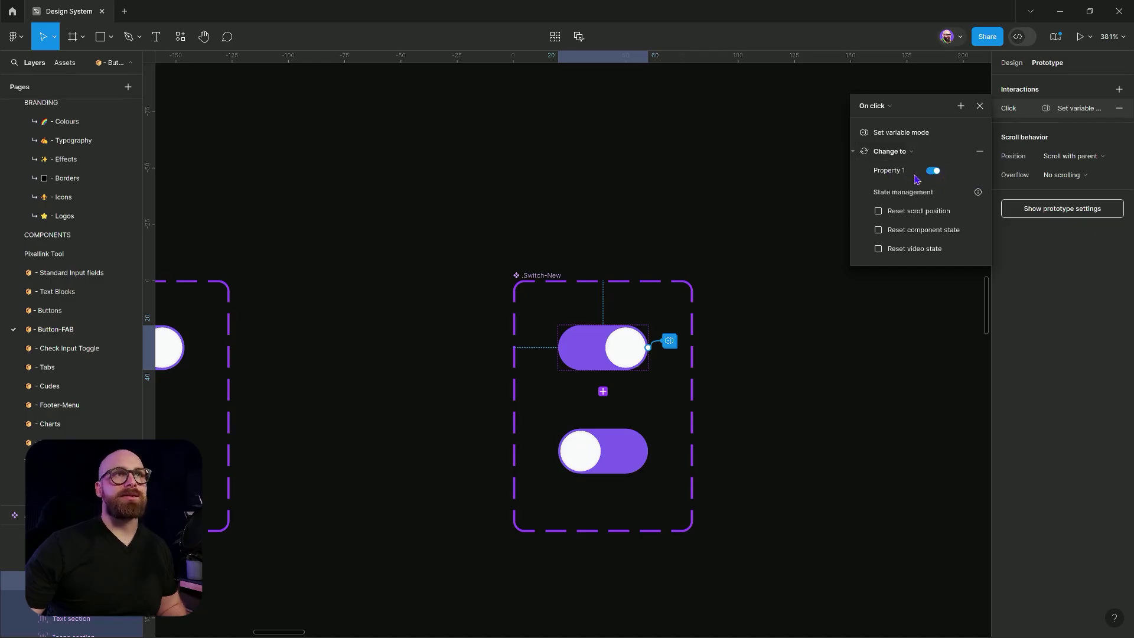
left_click(855, 156)
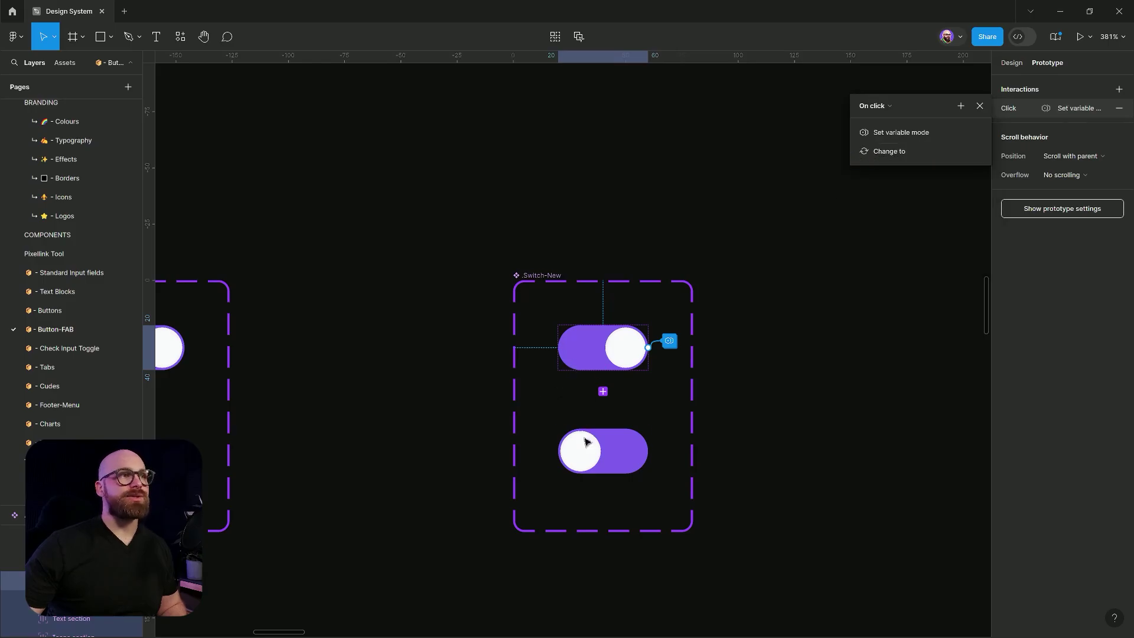
left_click(600, 464)
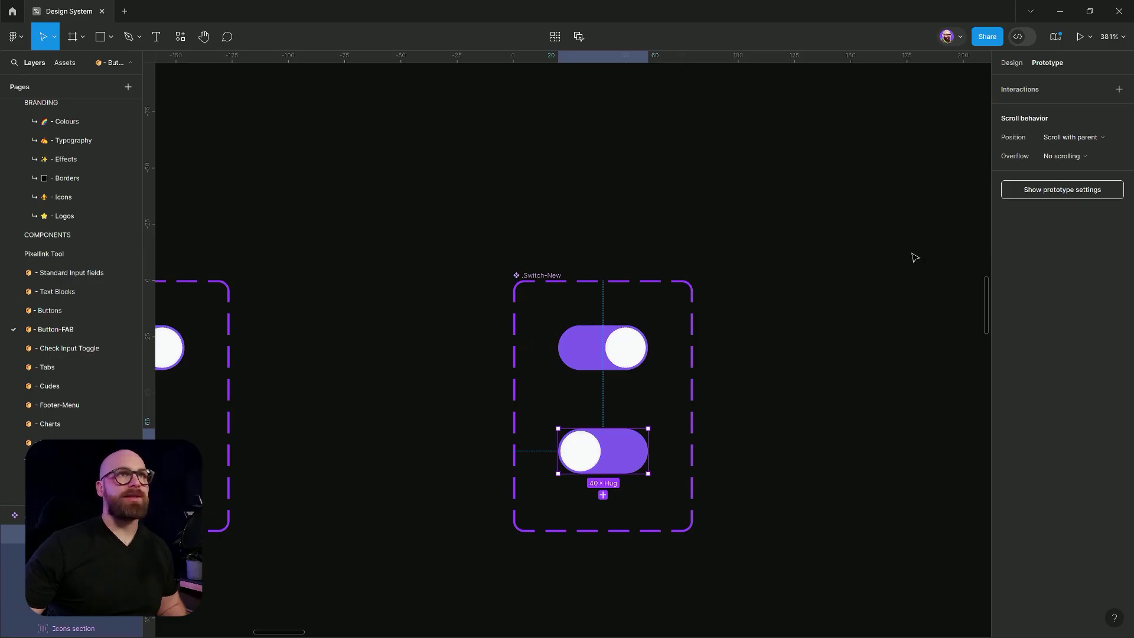
- Give the bottom toggle a click interaction setting the Color collection to Light mode
left_click(1119, 90)
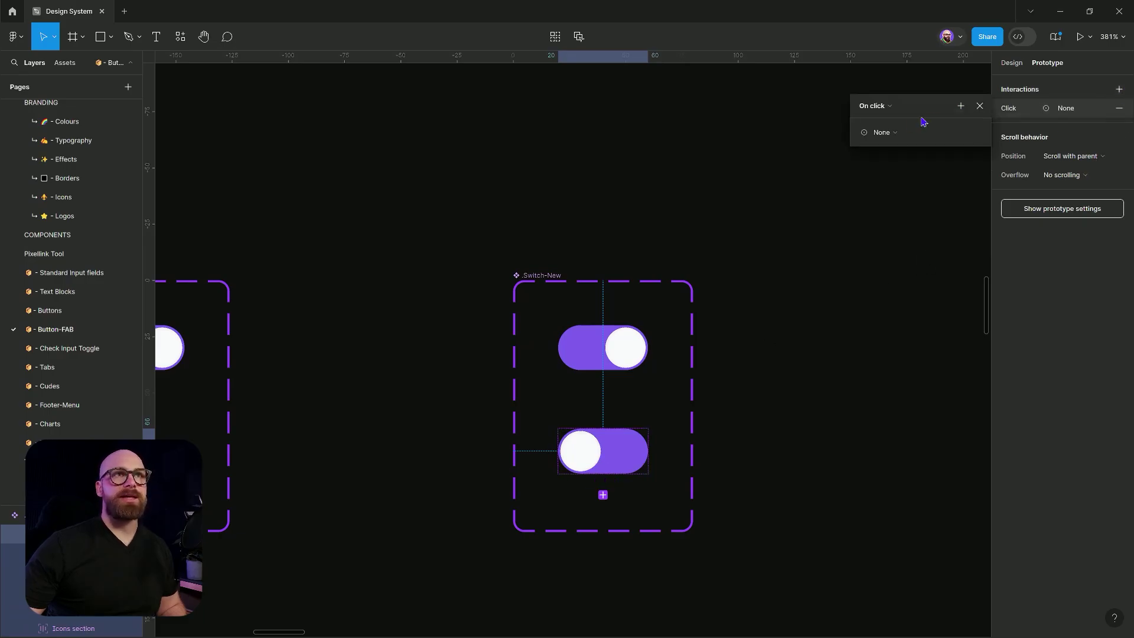
left_click(884, 133)
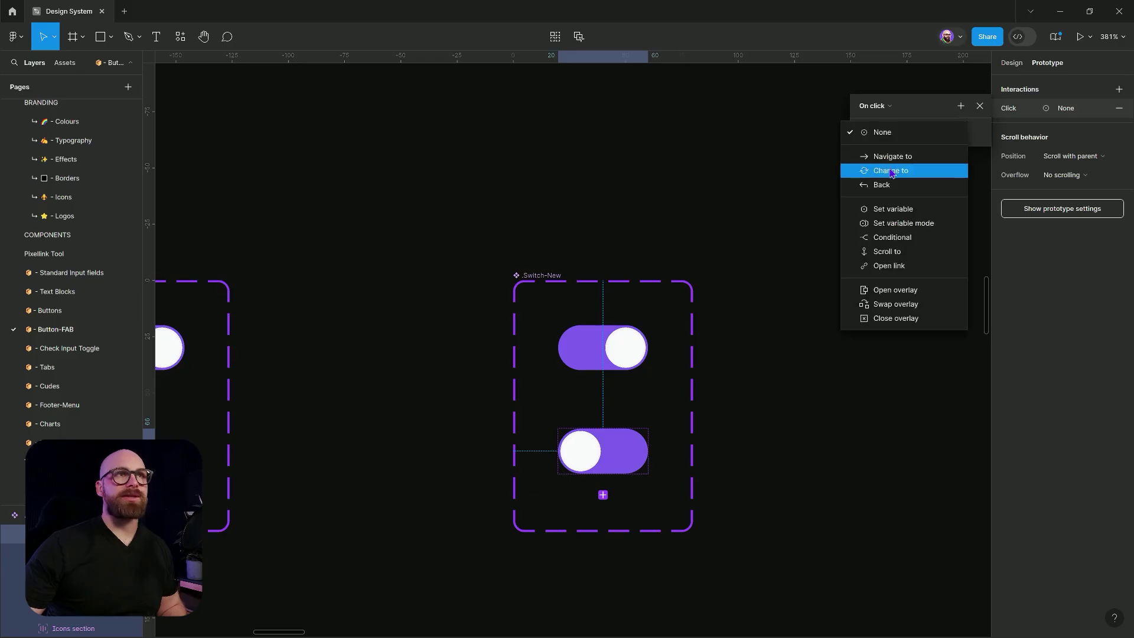
left_click(897, 224)
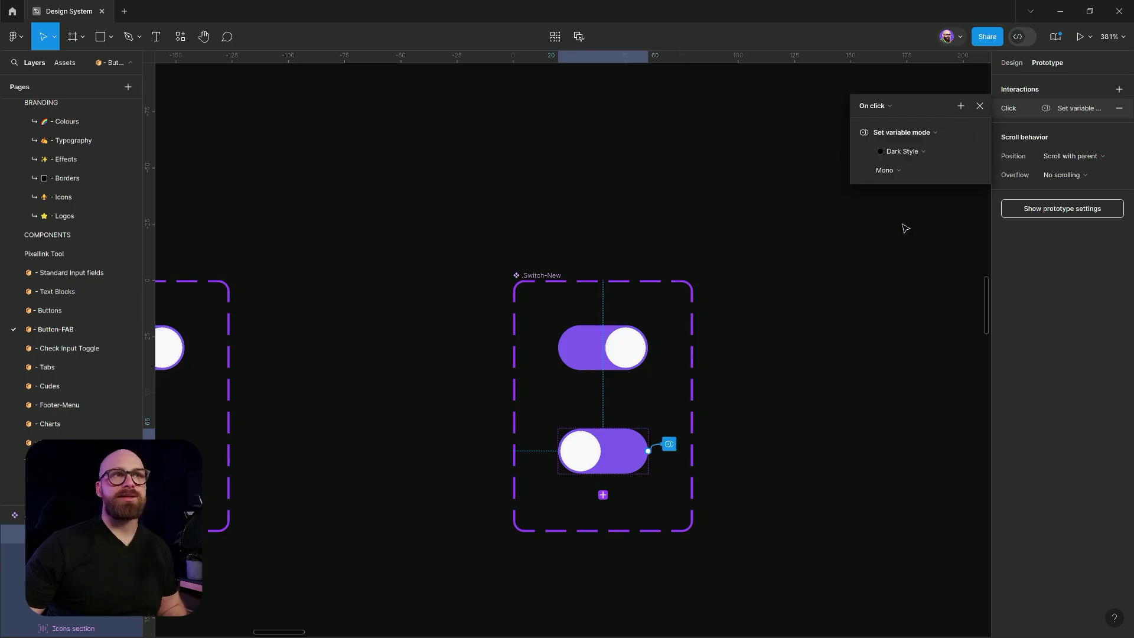
left_click(892, 151)
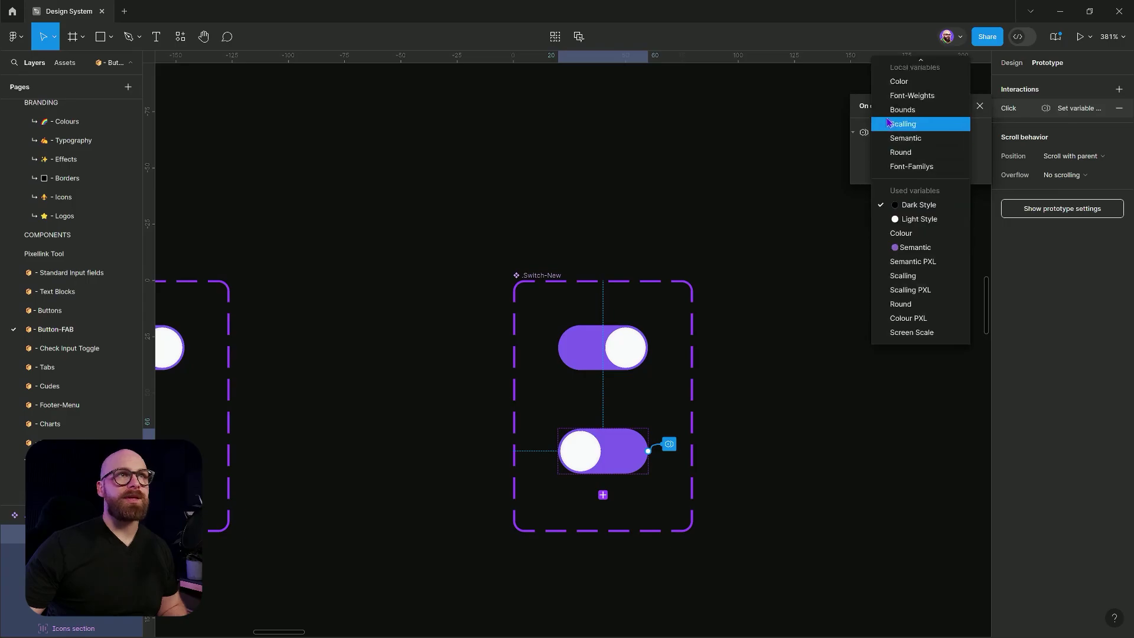
left_click(897, 86)
left_click(885, 170)
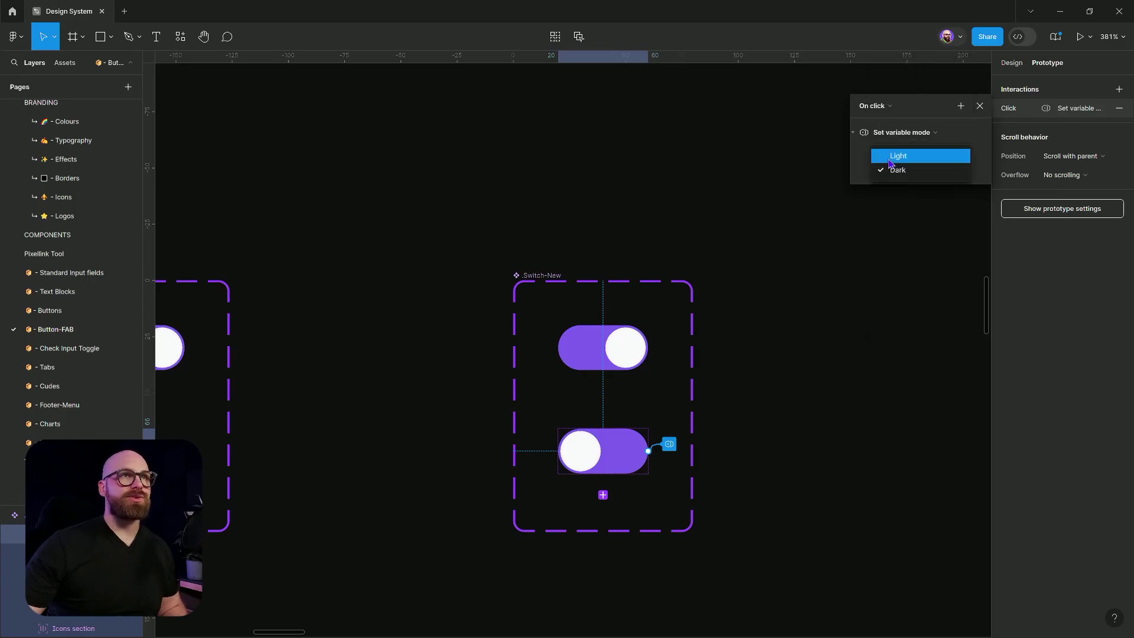
left_click(923, 158)
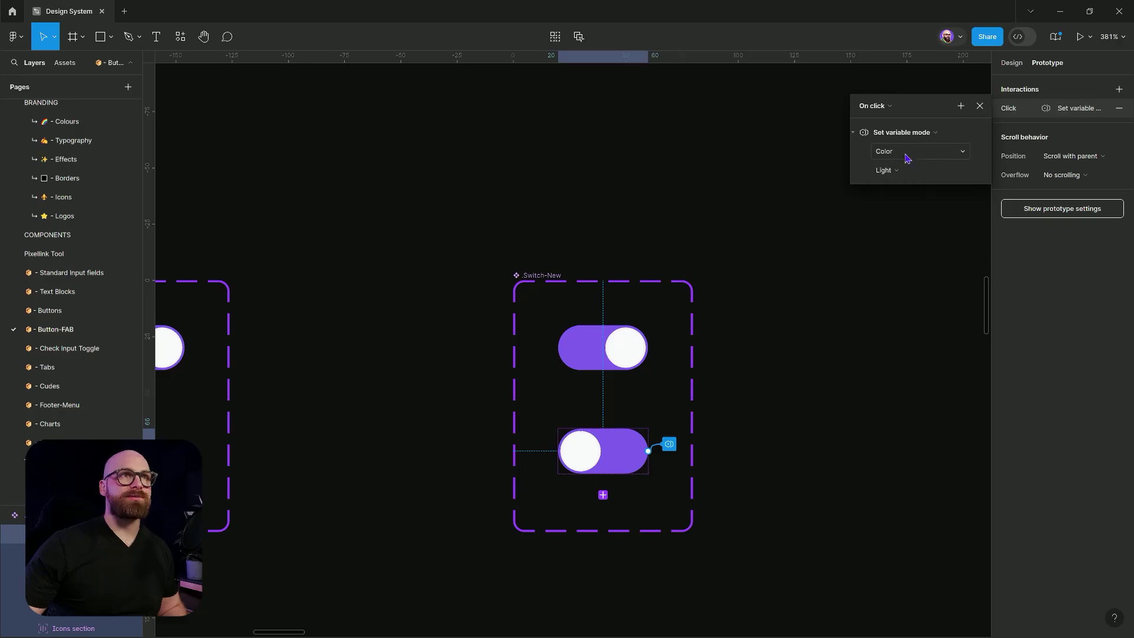
- Append a Change to action with Property 1 set to the other variant
left_click(961, 106)
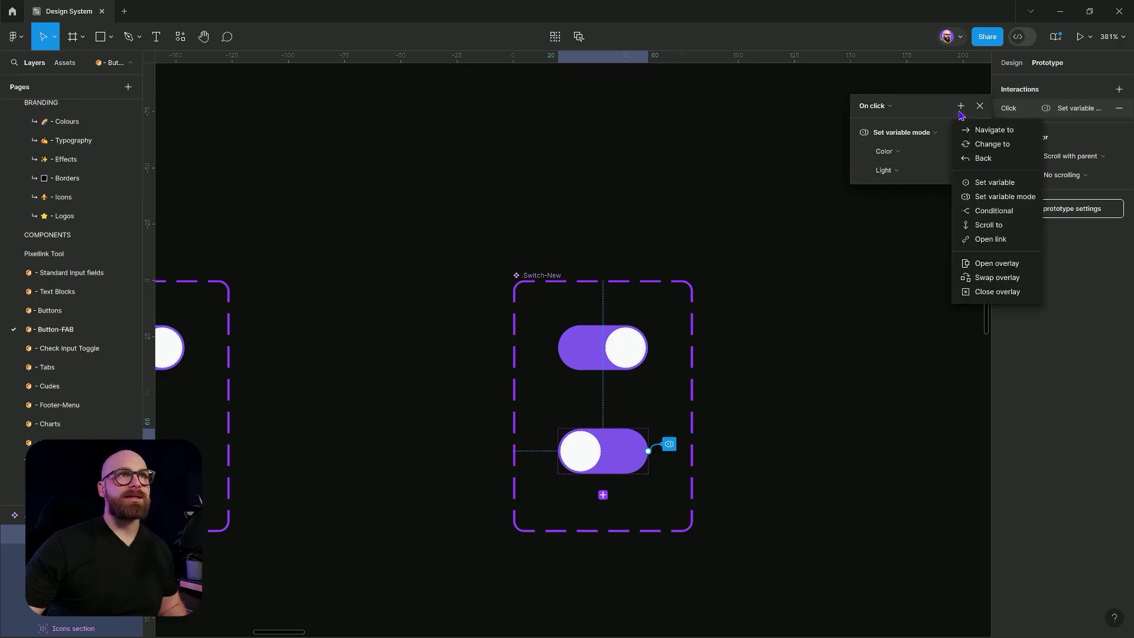
left_click(980, 144)
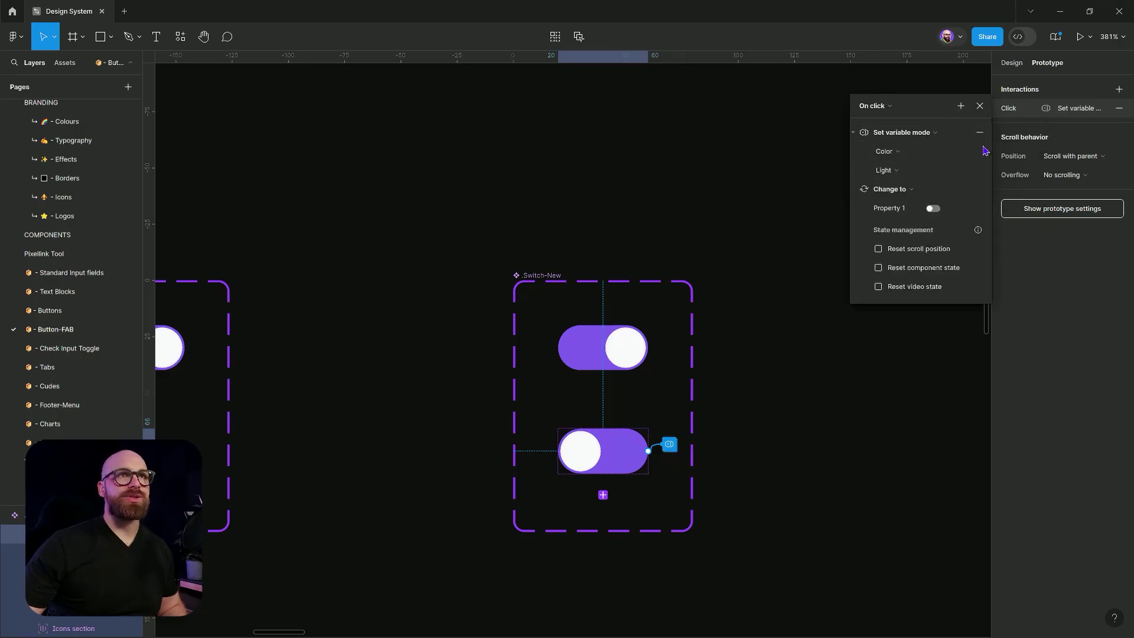
left_click(932, 209)
left_click(762, 399)
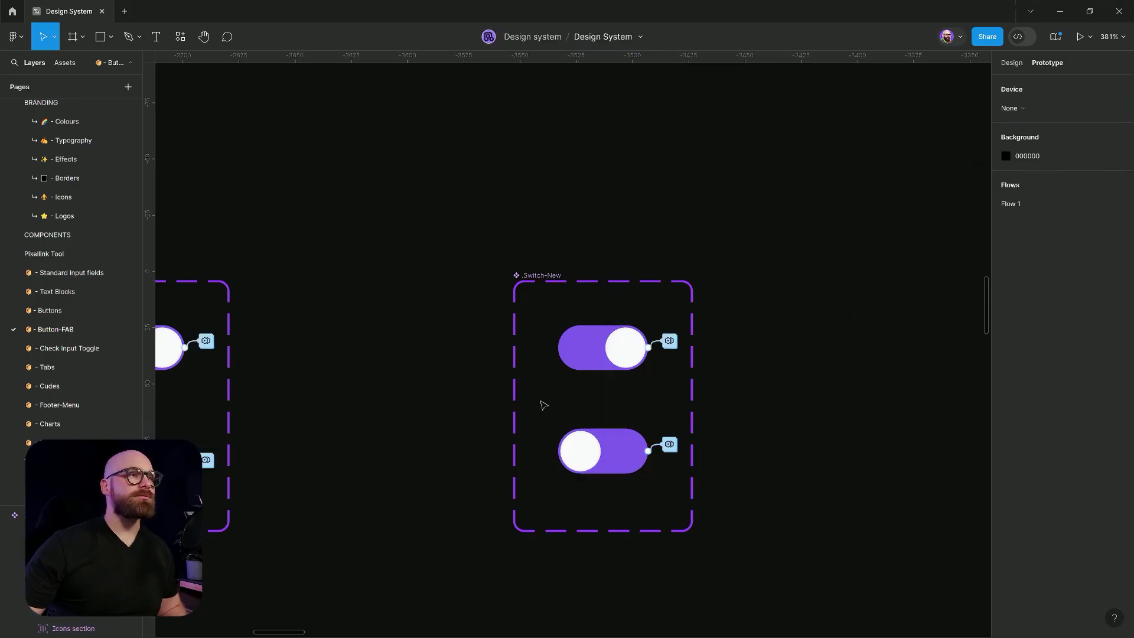
- Duplicate the top Switch-New toggle and paste it over the form's Switch Mode toggle
scroll(727, 447, "down", 3)
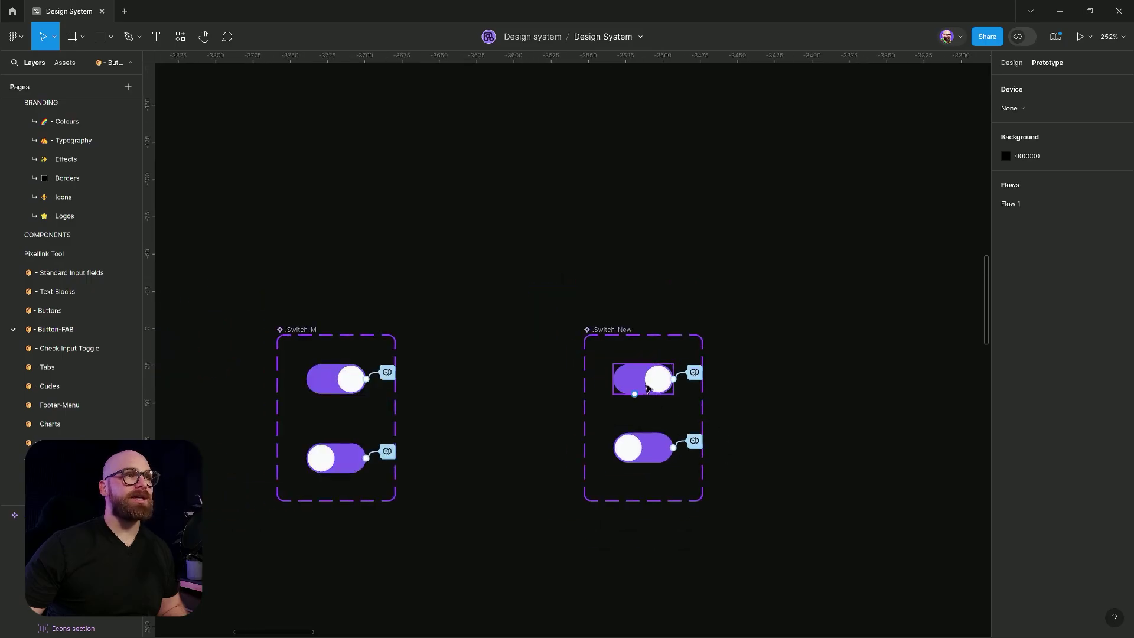
left_click_drag(655, 384, 658, 231)
scroll(711, 278, "down", 6)
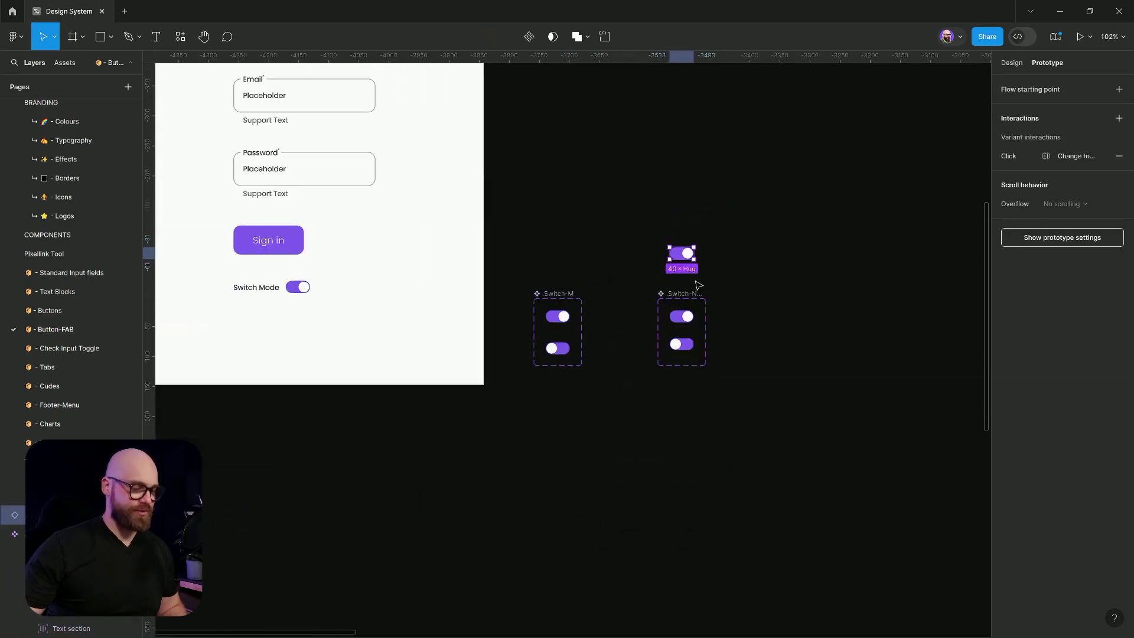
key("Delete")
left_click(431, 284)
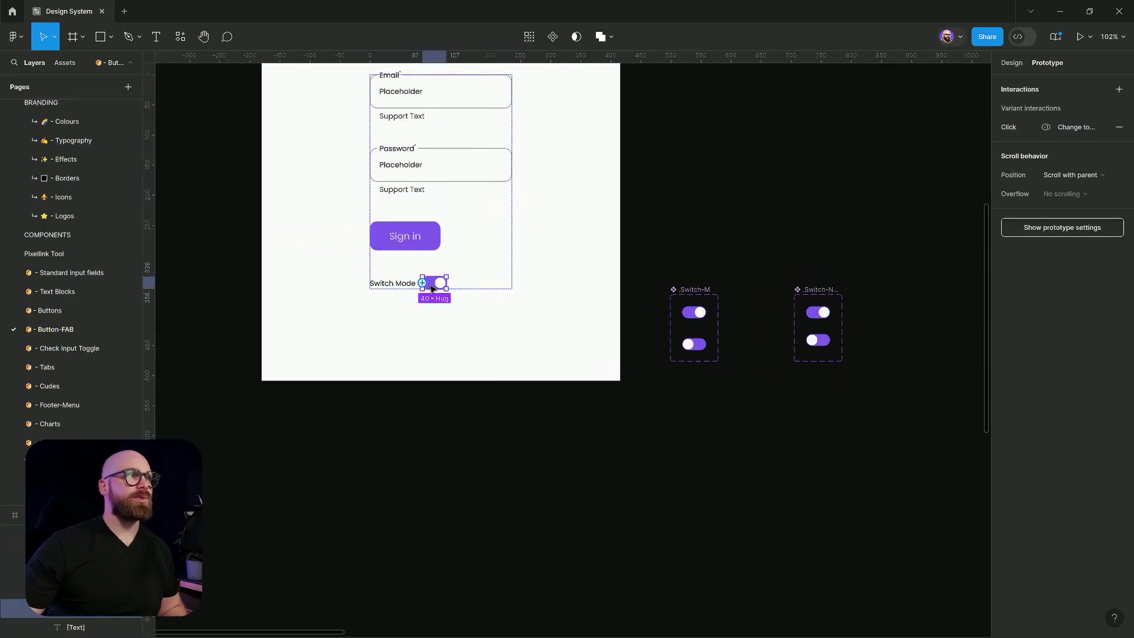
right_click(431, 287)
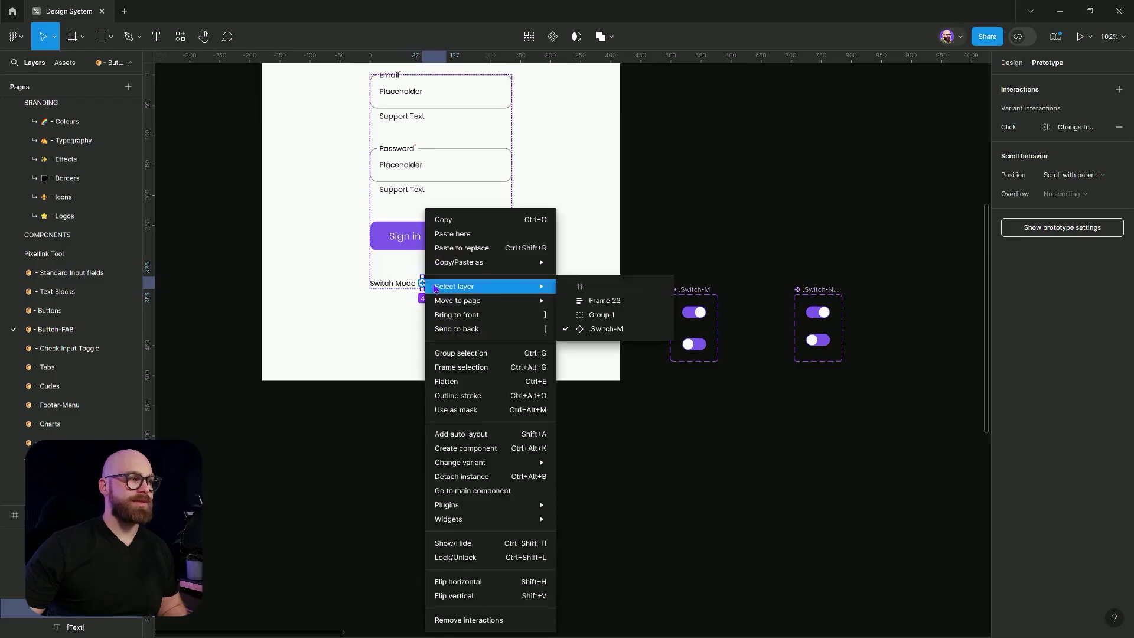
left_click(447, 249)
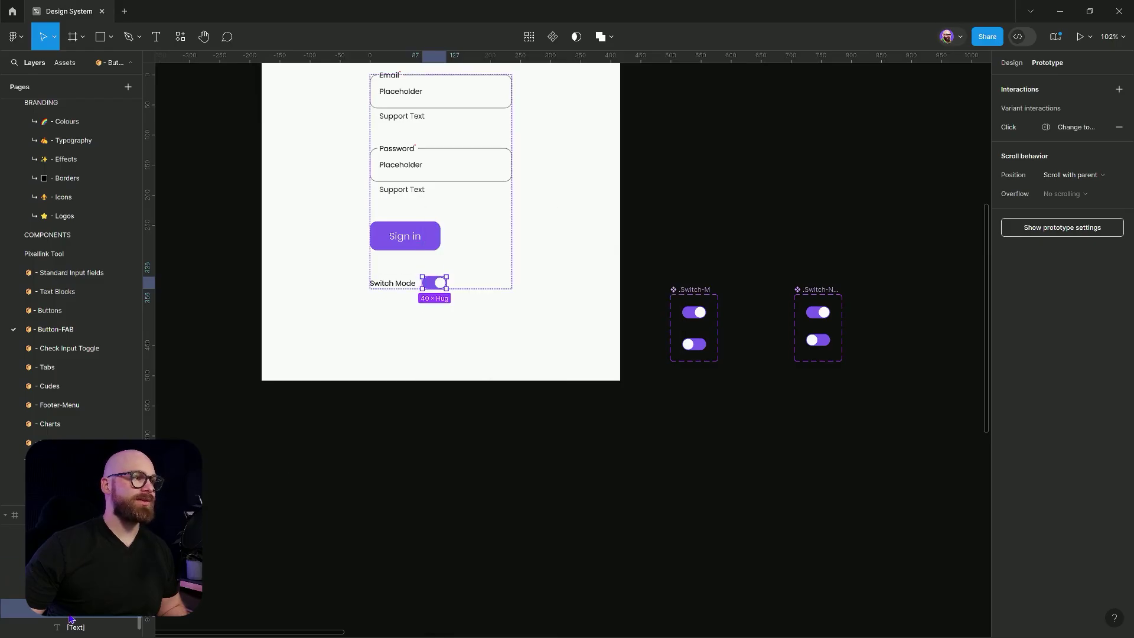
left_click(549, 199)
scroll(324, 157, "up", 3)
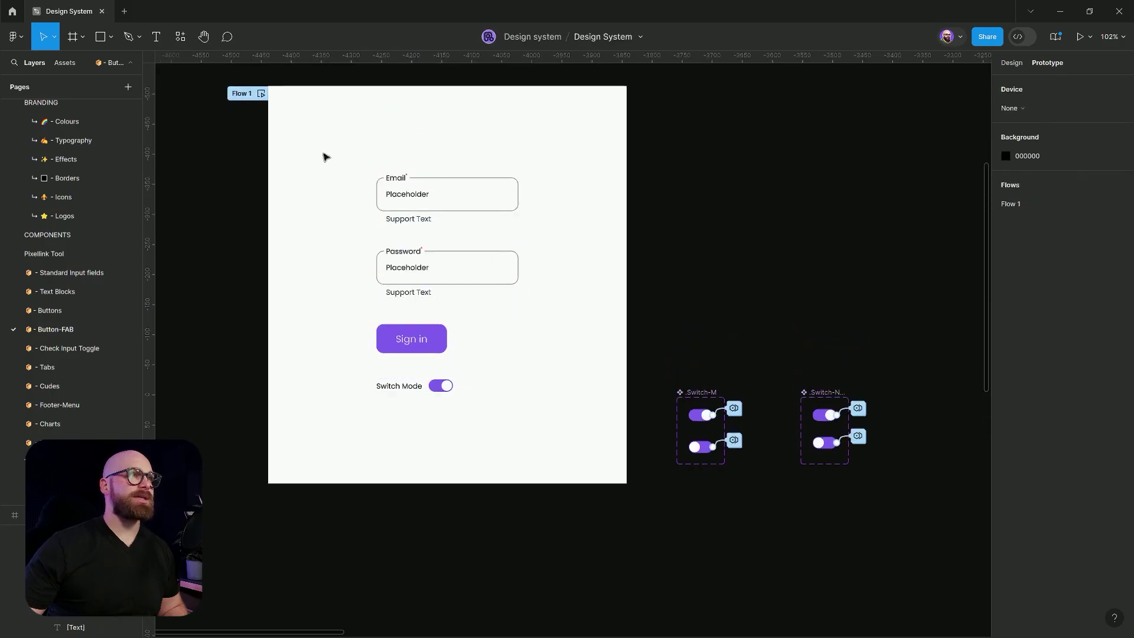
left_click(261, 95)
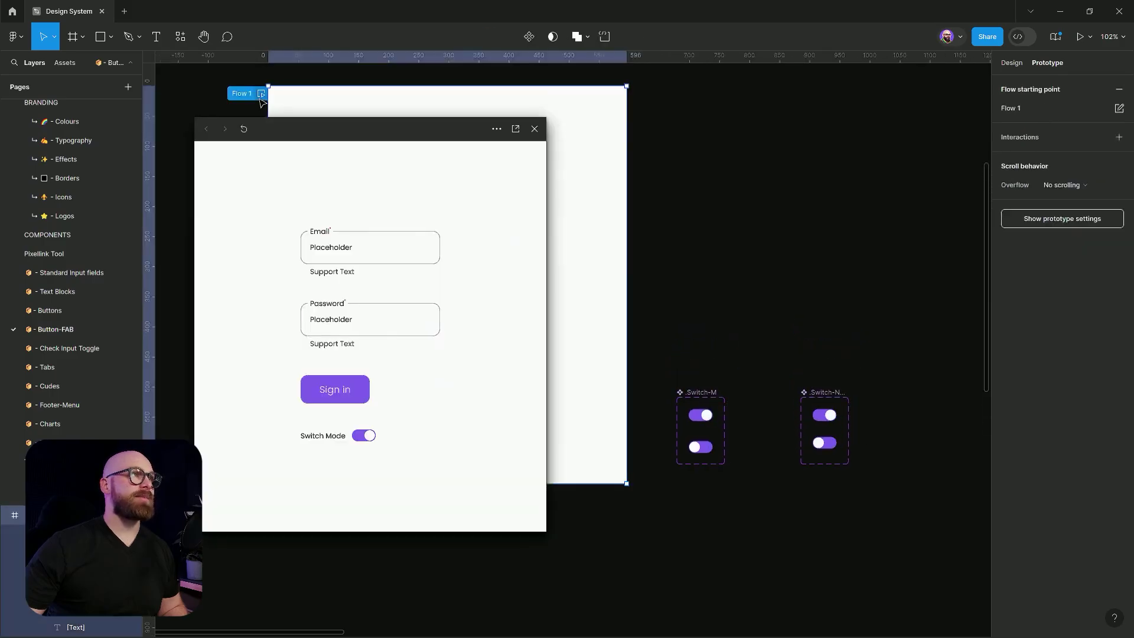
left_click(364, 438)
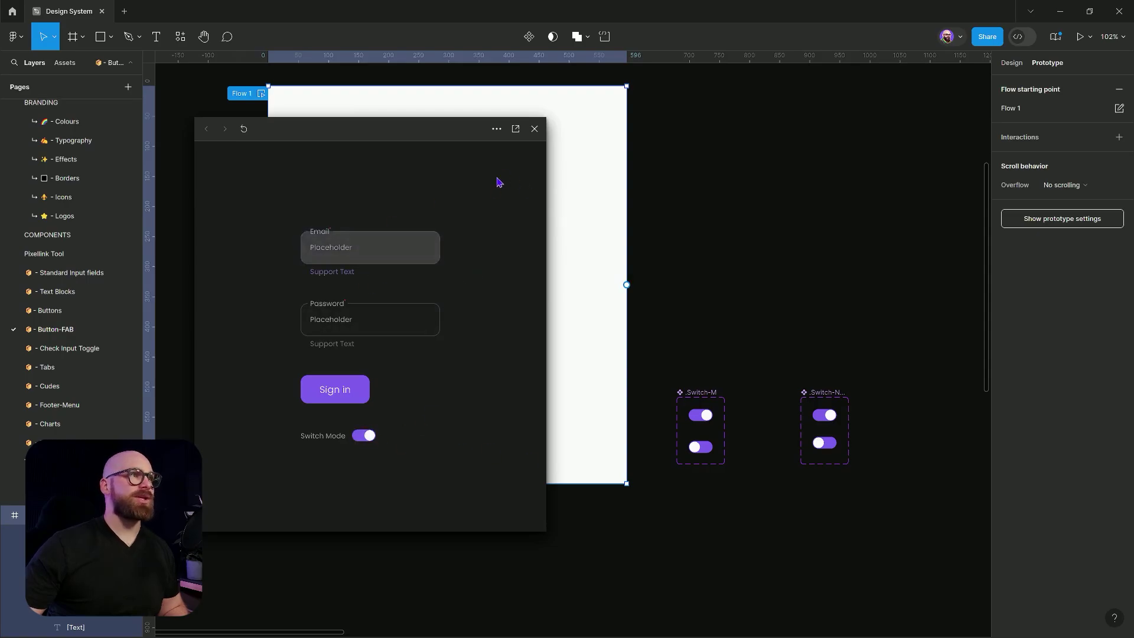
left_click(534, 129)
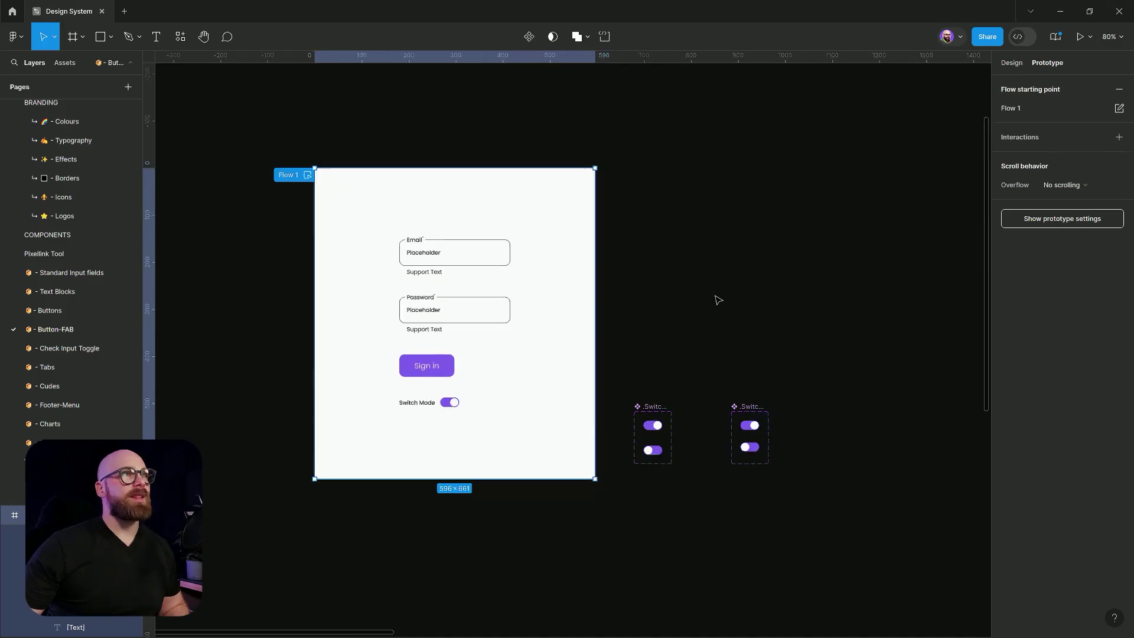